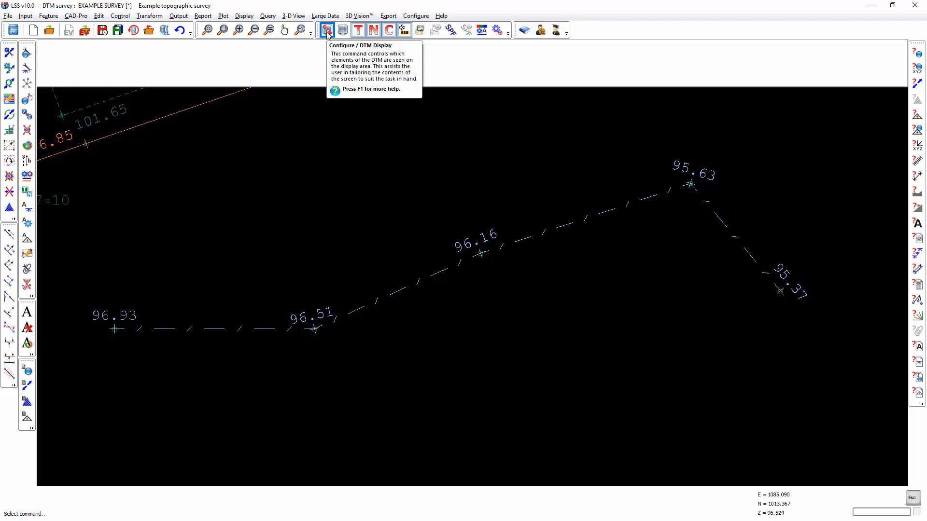
Step: Lower the scale value in the DTM display's text and plotting parameters to shrink the displayed text
click(327, 31)
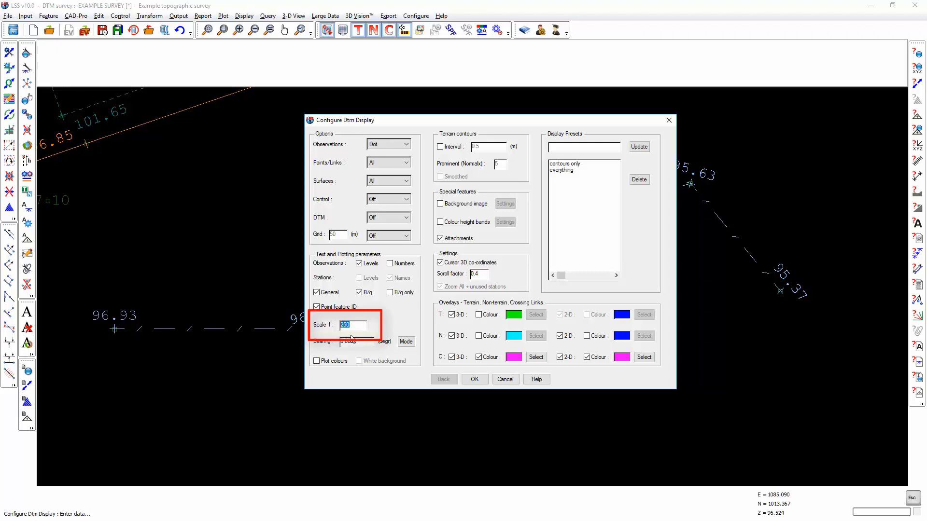
text(100)
click(475, 379)
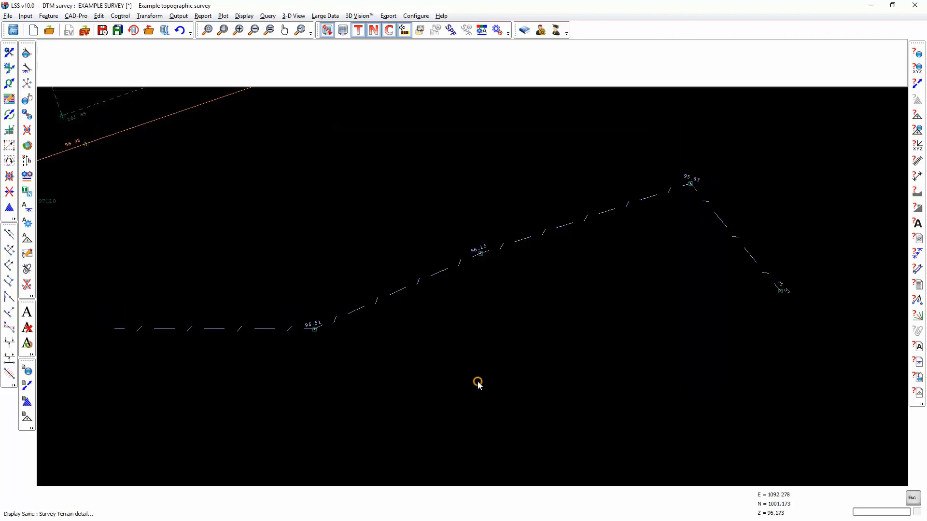
Step: Set the DTM display's plotting scale to 1:250
click(327, 30)
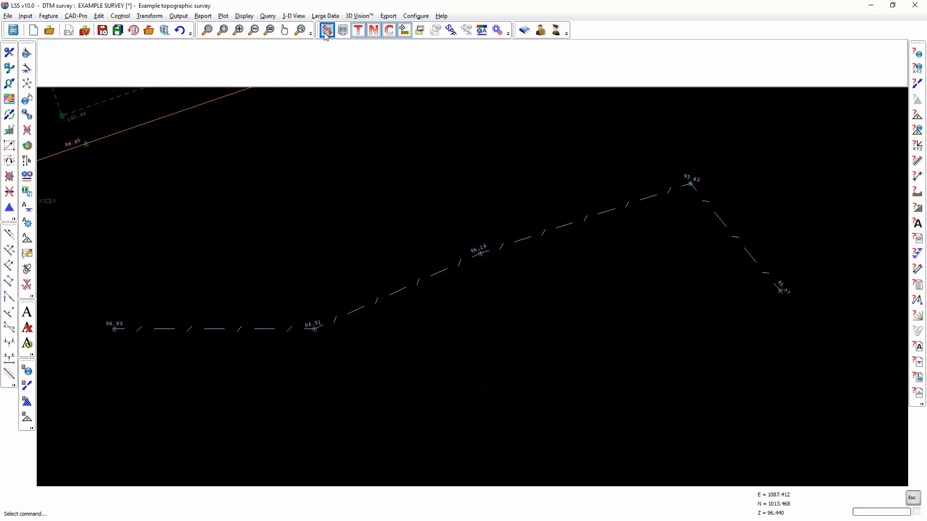
text(250)
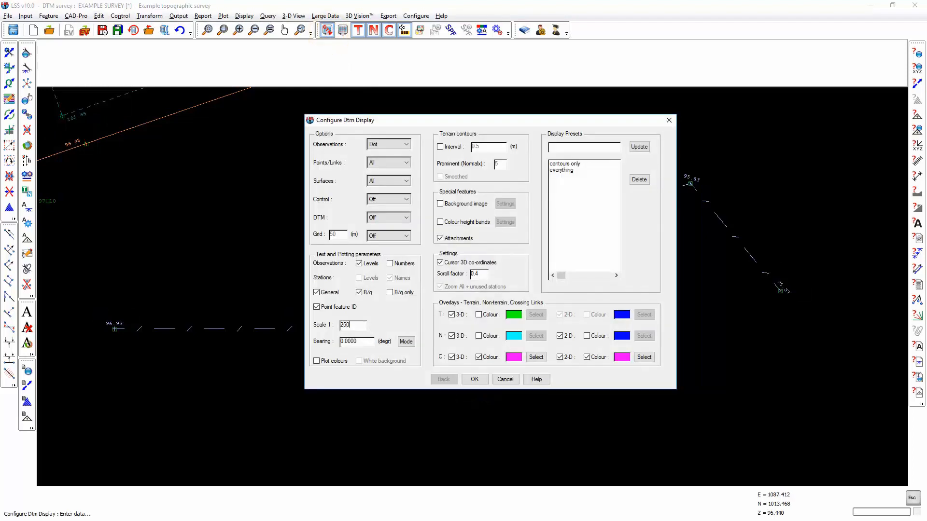
key(Return)
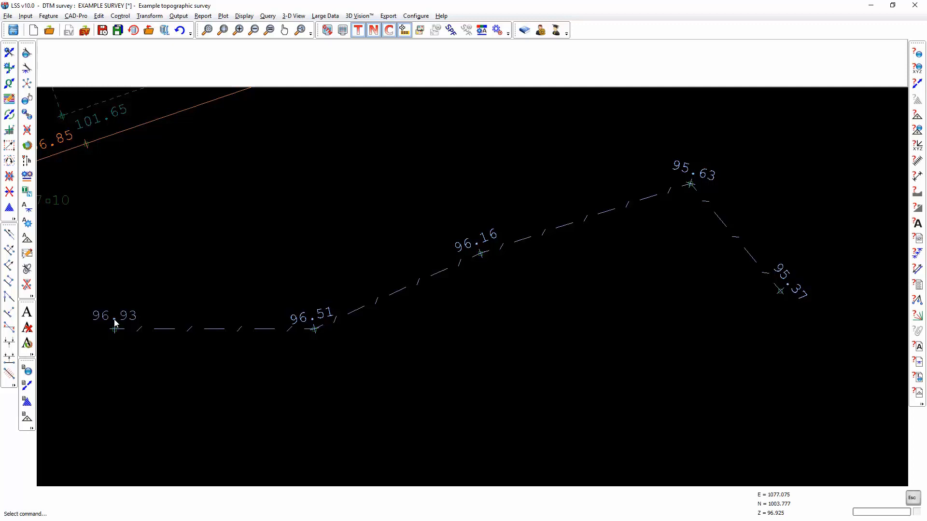
Step: Turn on observation numbers in the DTM display so points are labelled alongside their levels
click(327, 30)
click(390, 263)
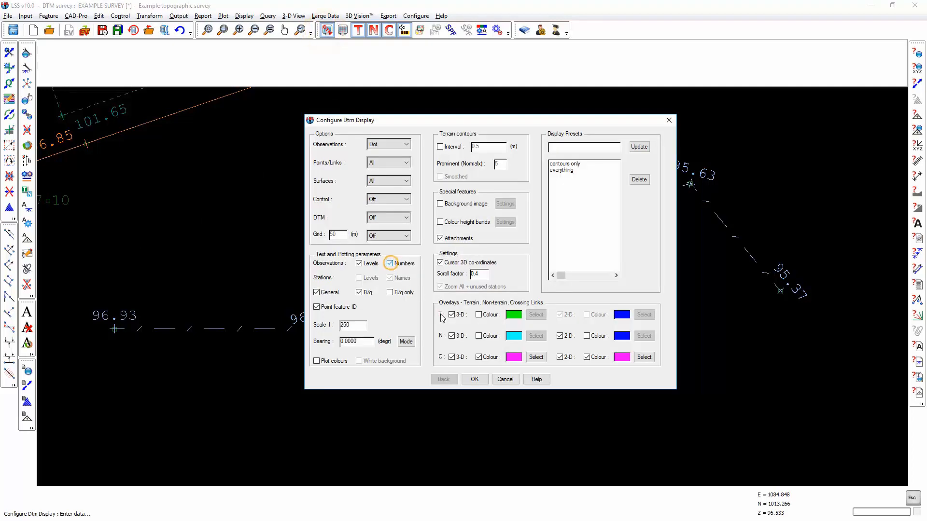
click(475, 379)
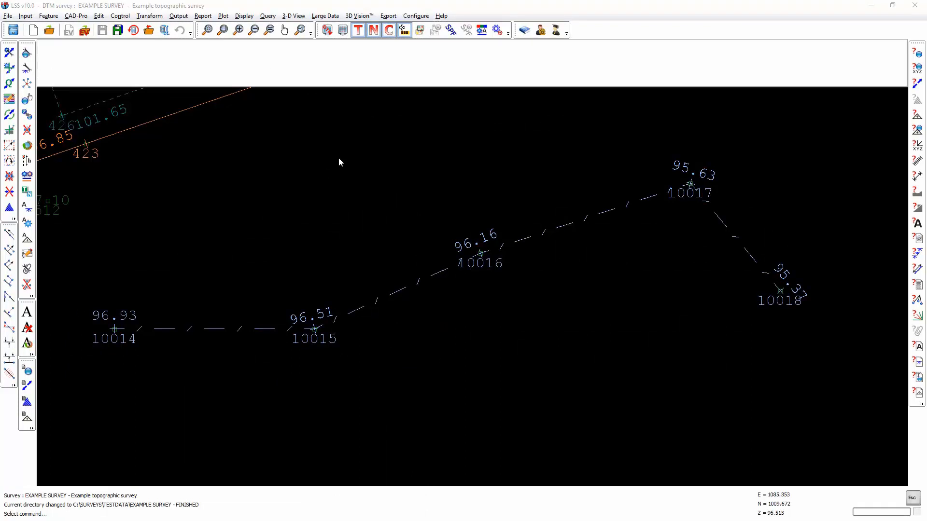
Step: Open the fence link feature F for amendment in the legend by locating it in the drawing, and examine its levels text settings
click(481, 32)
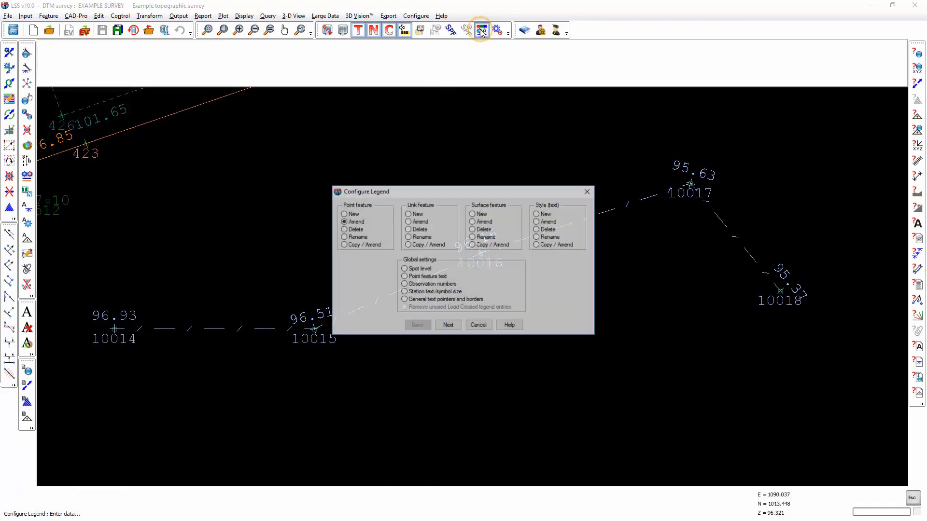
click(413, 224)
click(452, 327)
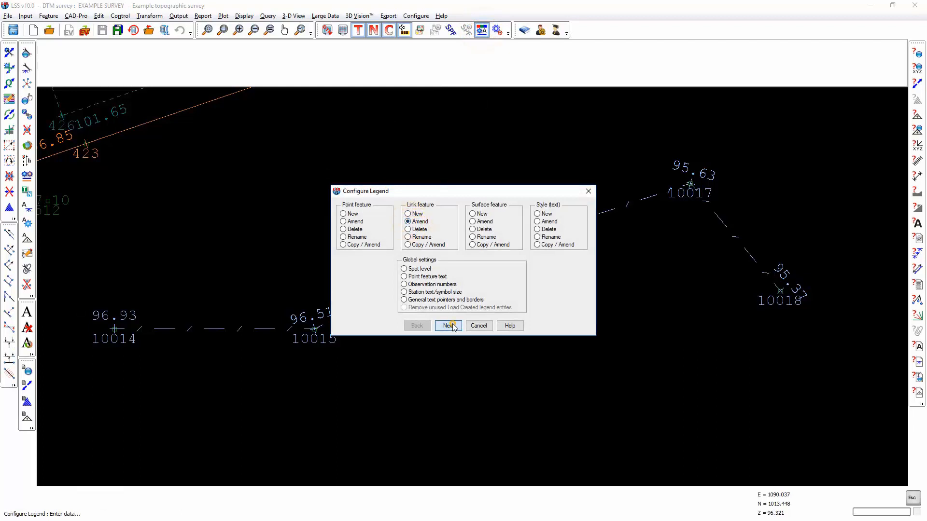
click(502, 248)
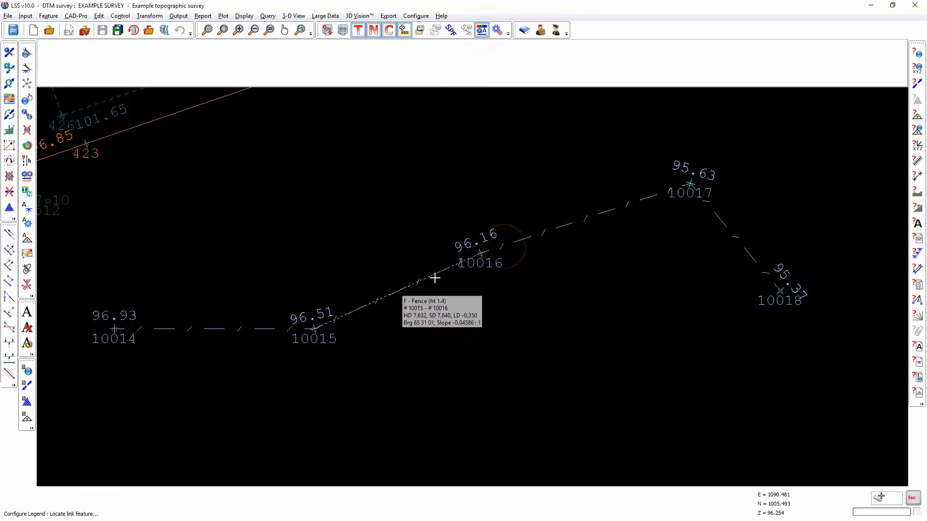
click(435, 278)
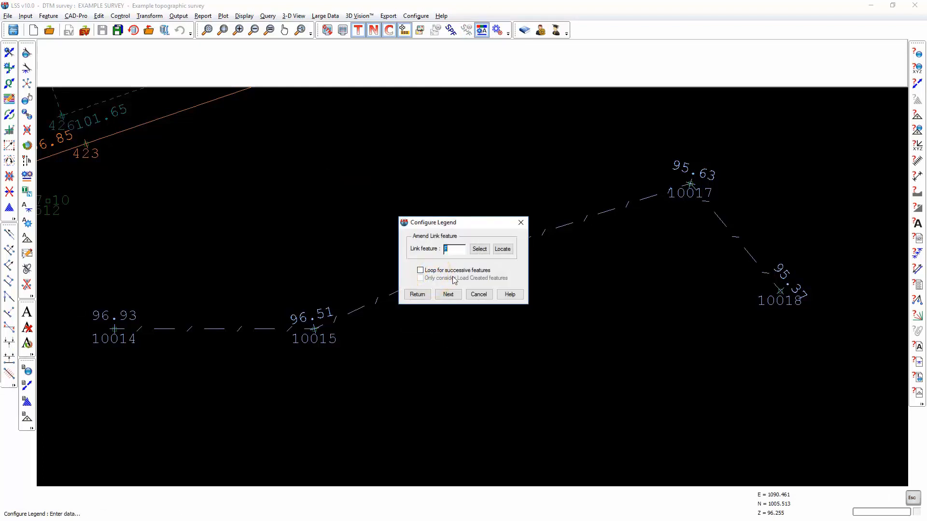
click(448, 294)
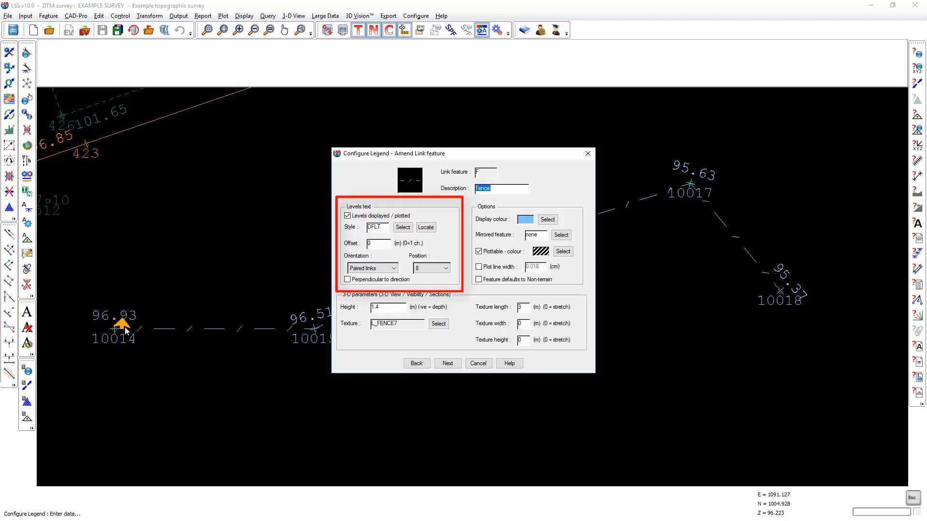
click(374, 243)
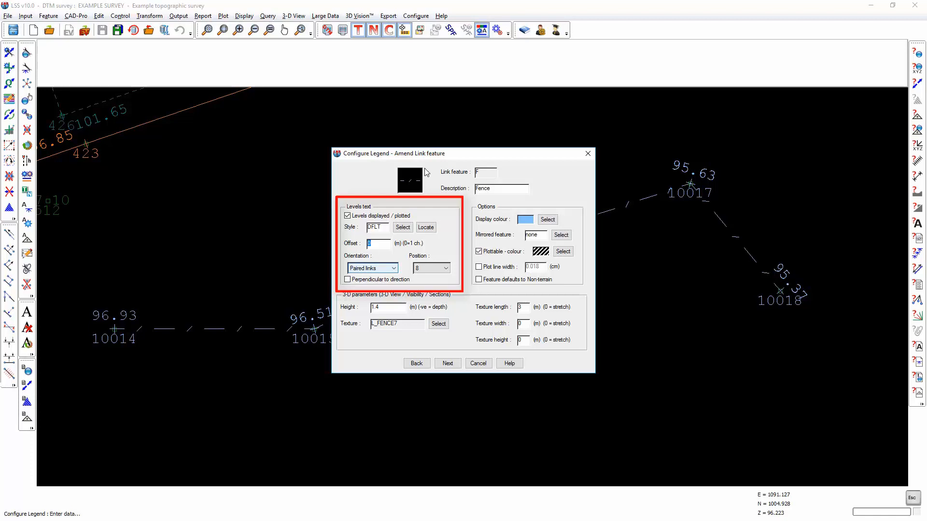
mouse_move(434, 153)
mouse_down()
mouse_move(519, 169)
mouse_move(562, 234)
mouse_up()
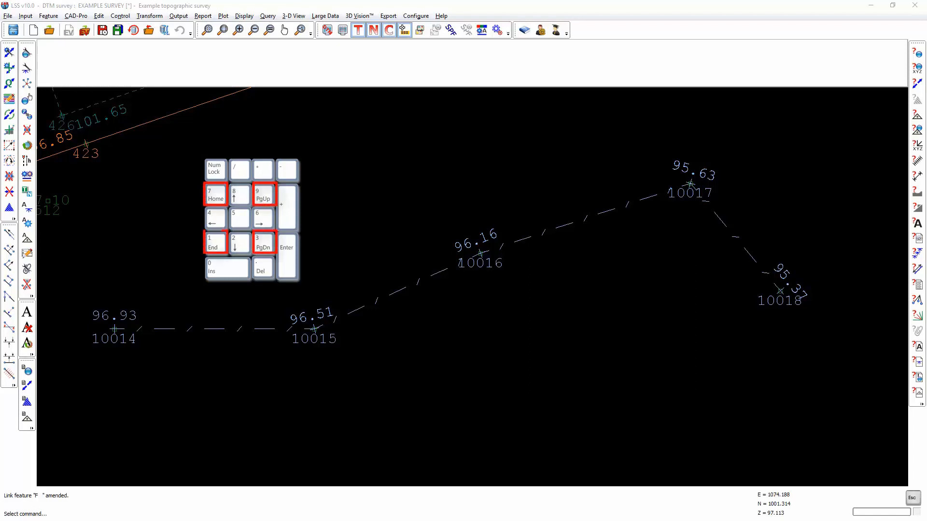
Step: Set the levels text position of link feature F (Fence) to 7 and save the legend changes
click(481, 30)
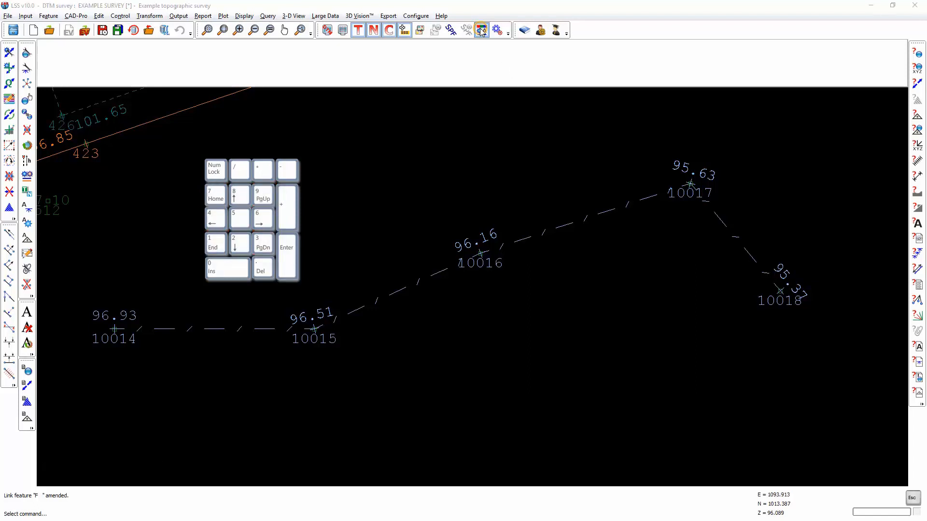
click(573, 399)
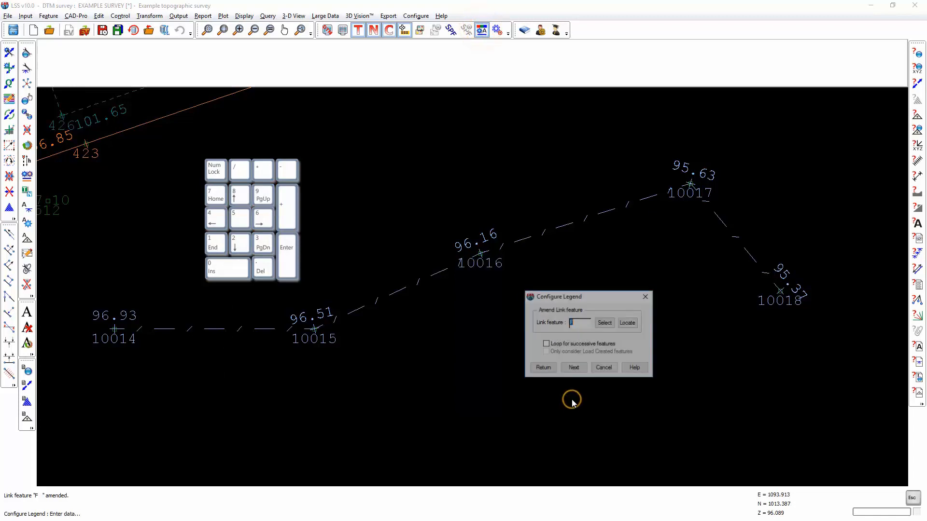
click(574, 369)
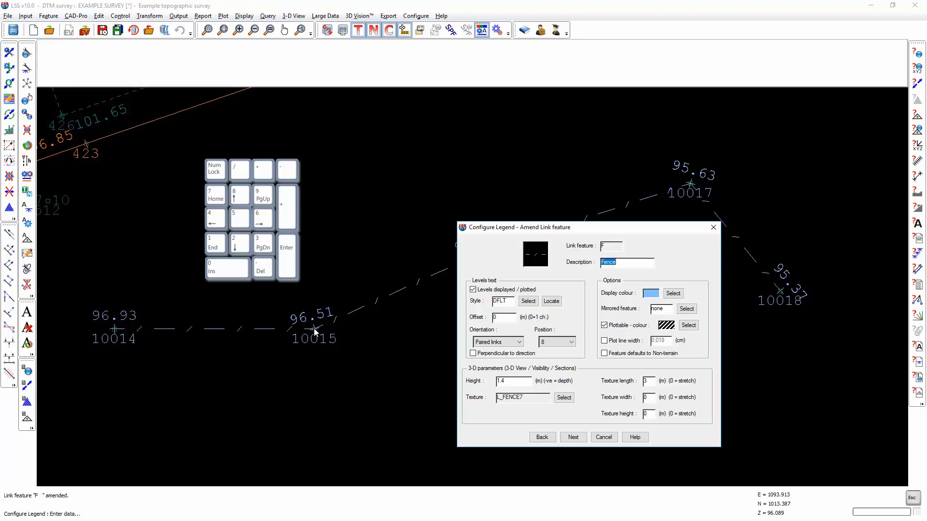
click(572, 343)
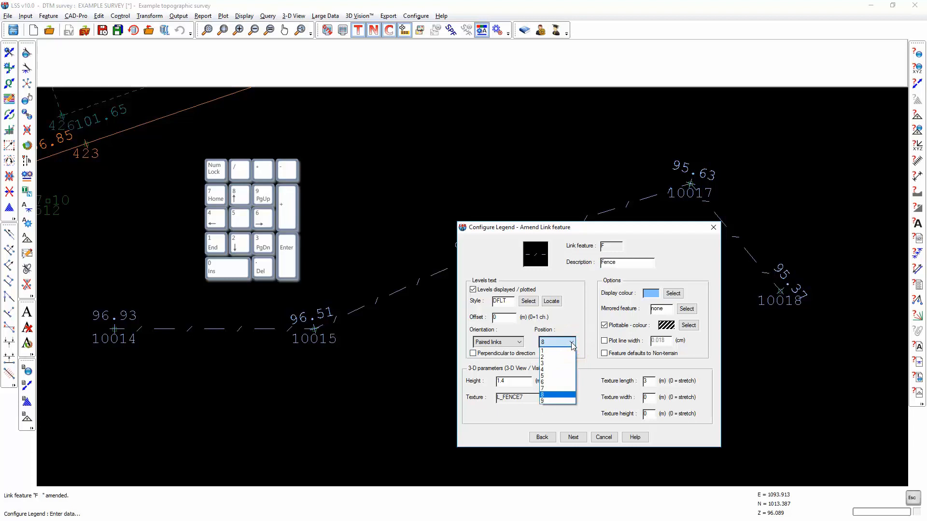
click(547, 388)
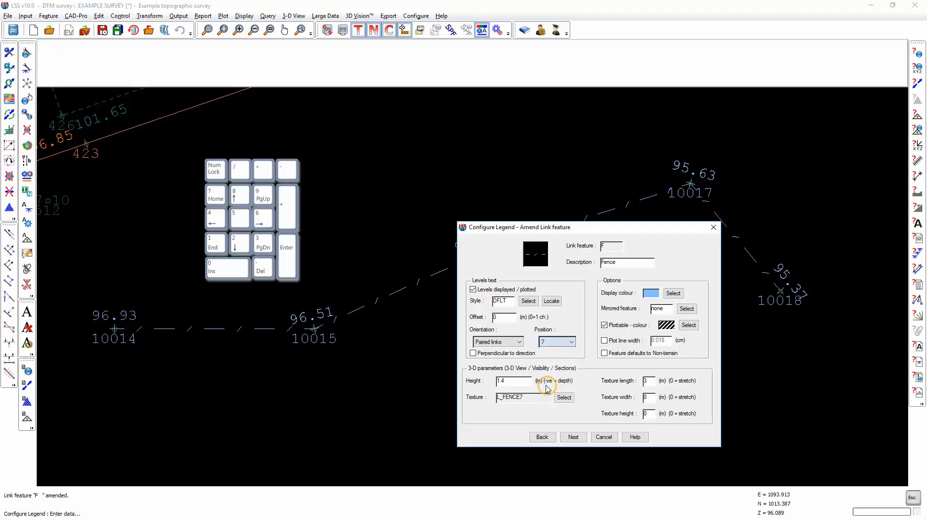
click(572, 438)
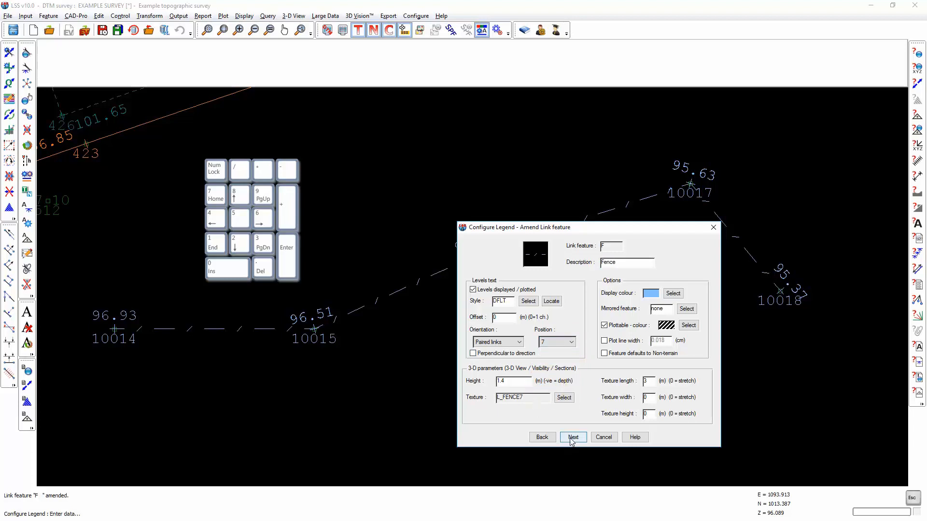
click(573, 436)
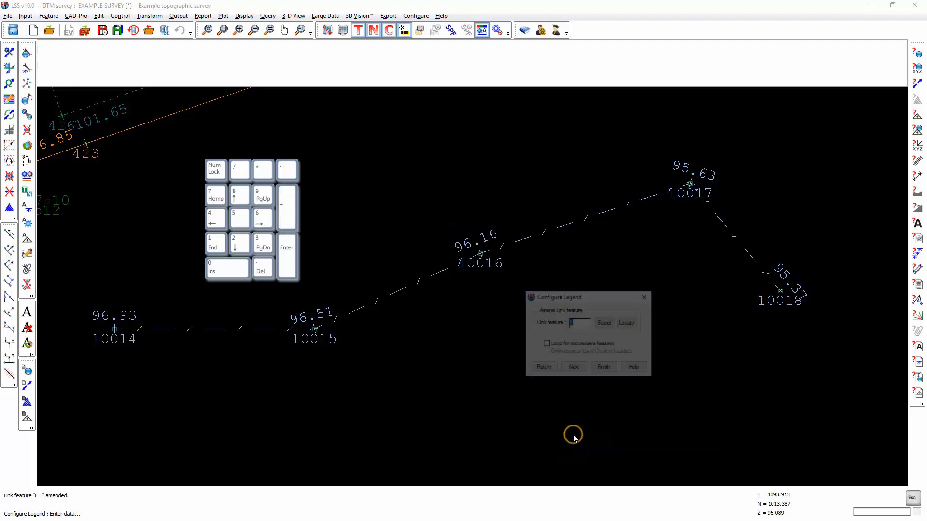
click(604, 367)
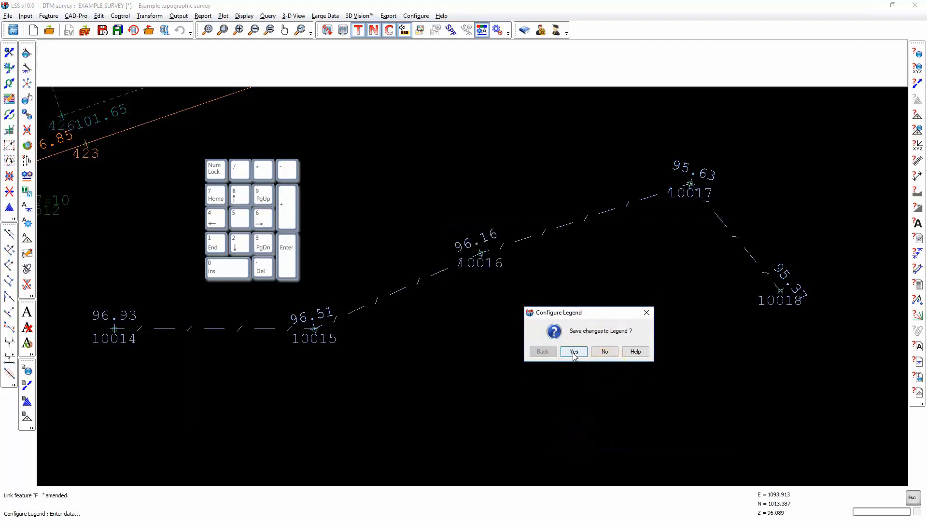
click(574, 353)
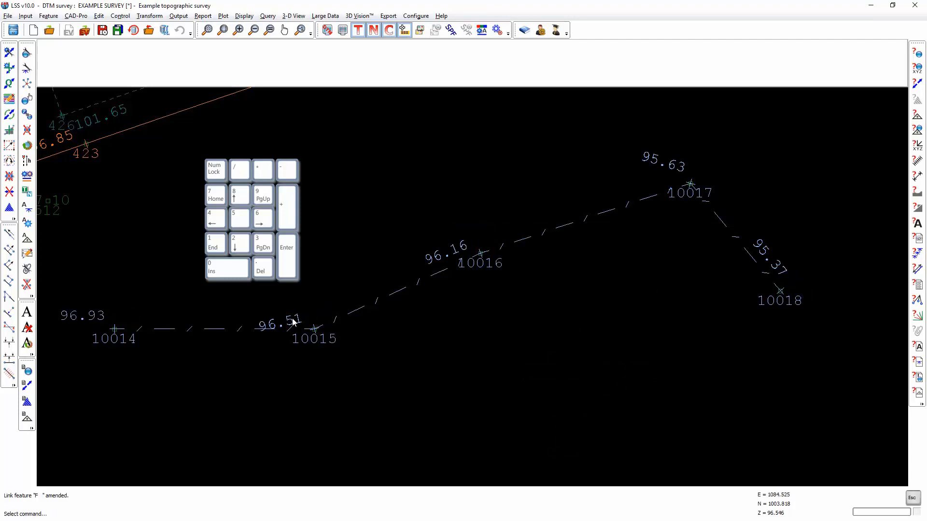
Step: Make the levels text of link feature F (Fence) perpendicular to direction and save the legend changes
double_click(334, 325)
click(556, 342)
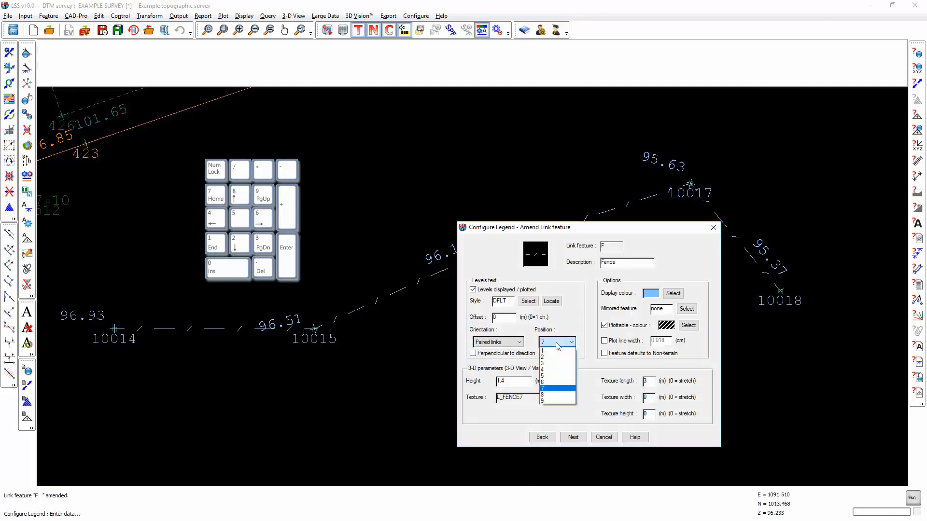
click(514, 358)
click(509, 355)
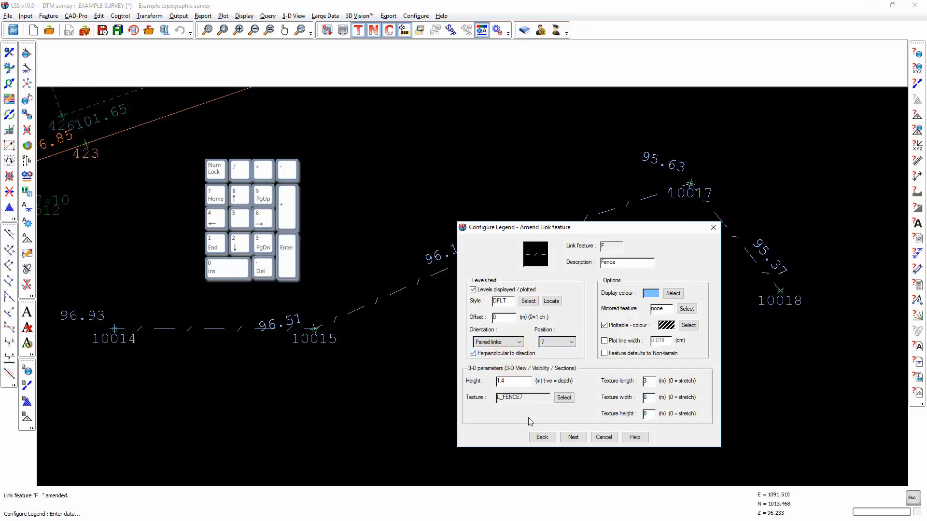
click(573, 436)
click(574, 434)
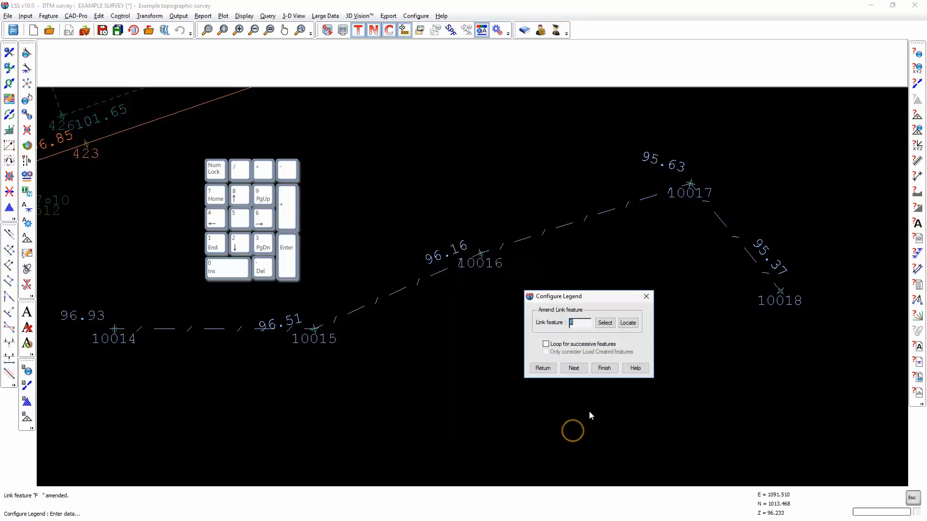
click(603, 366)
click(573, 353)
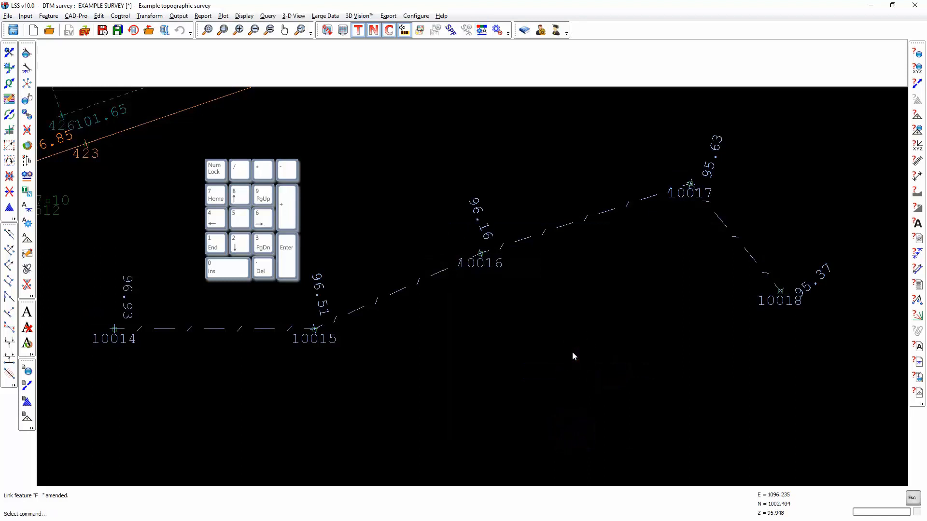
Step: Try the Sheet orientation for link feature F's levels text and abandon the amendment without saving
click(482, 31)
click(573, 400)
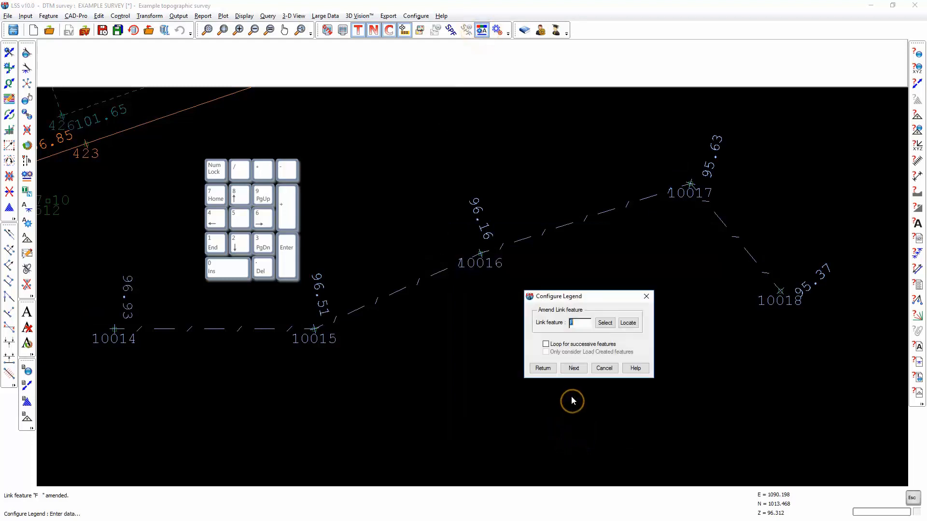
click(572, 367)
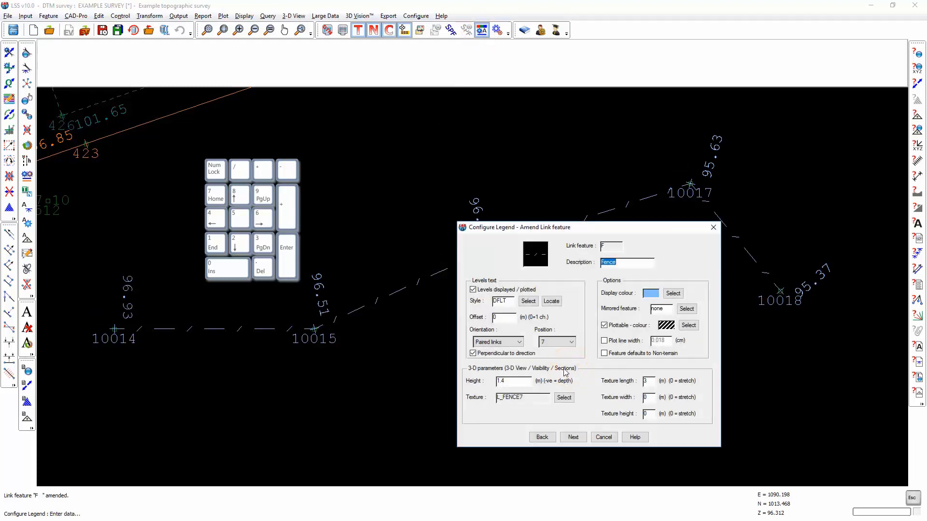
click(518, 343)
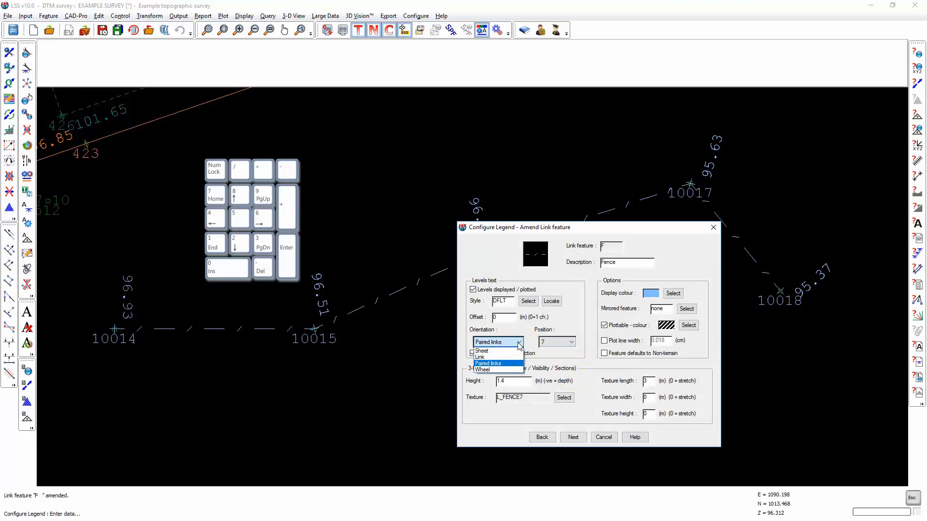
click(482, 351)
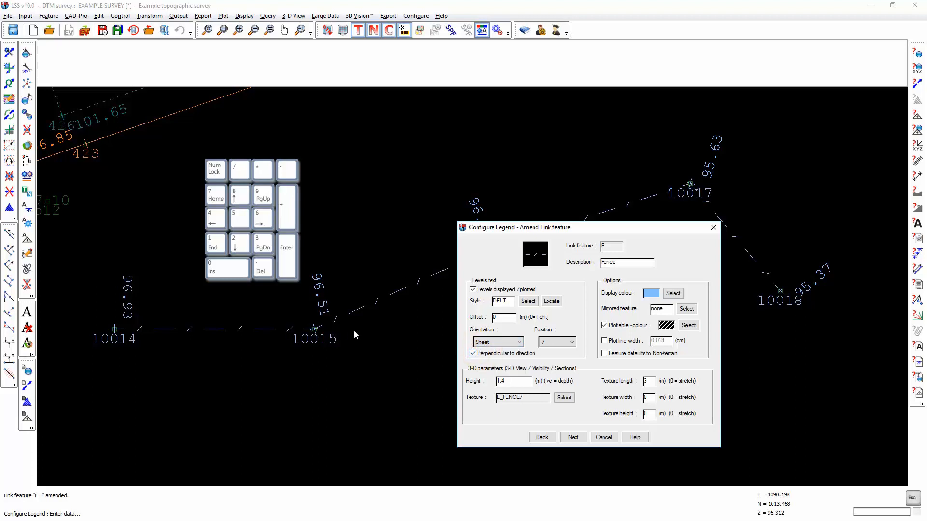
key(Escape)
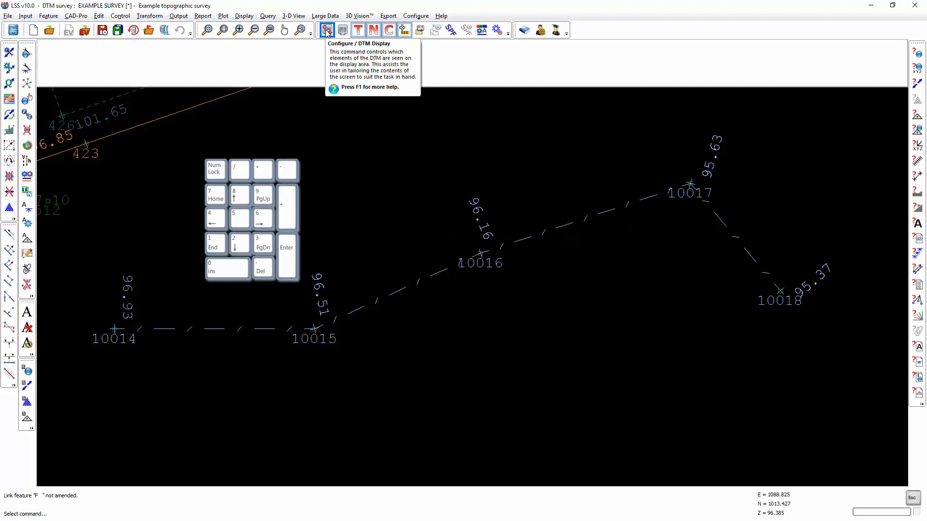
Step: Inspect the bearing setting in the DTM display configuration and close it without changes
click(327, 30)
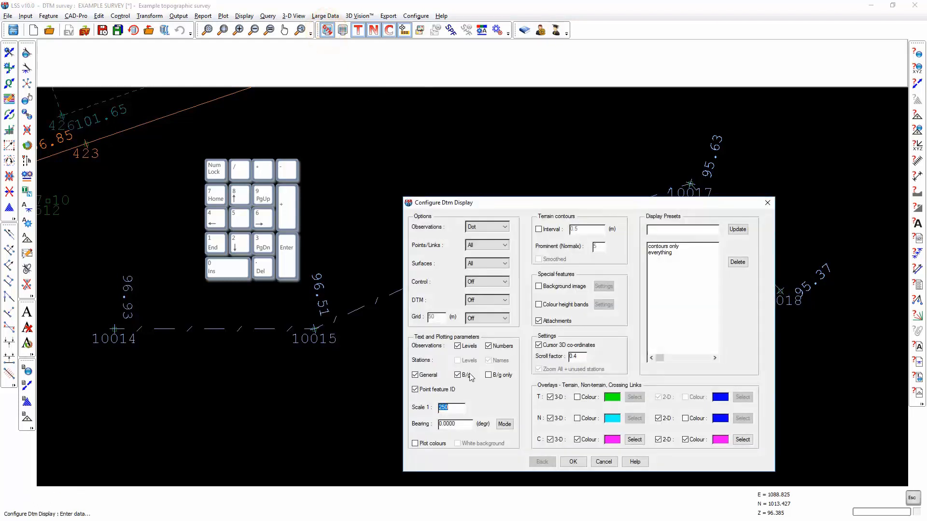
click(470, 425)
click(603, 462)
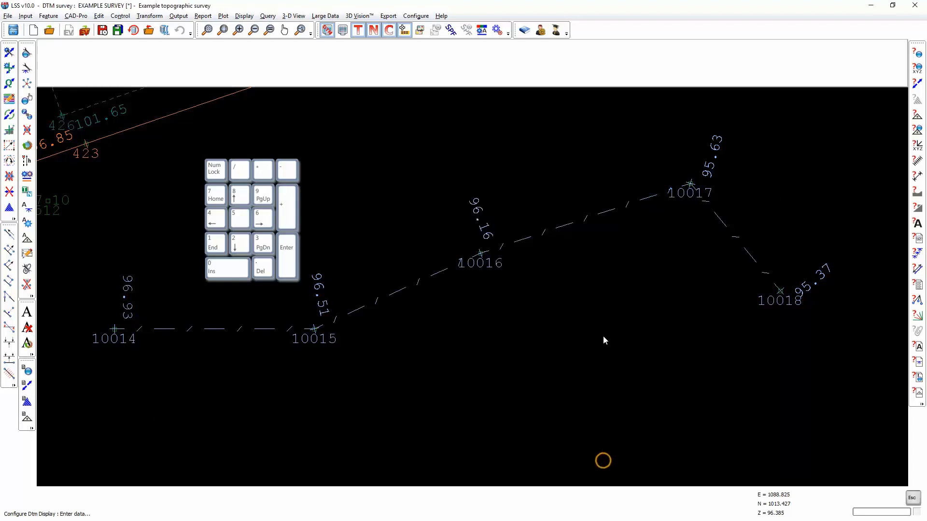
Step: Set the levels text of link feature F (Fence) to Sheet orientation, position 8, not perpendicular to direction, and save the legend changes
click(482, 30)
click(483, 342)
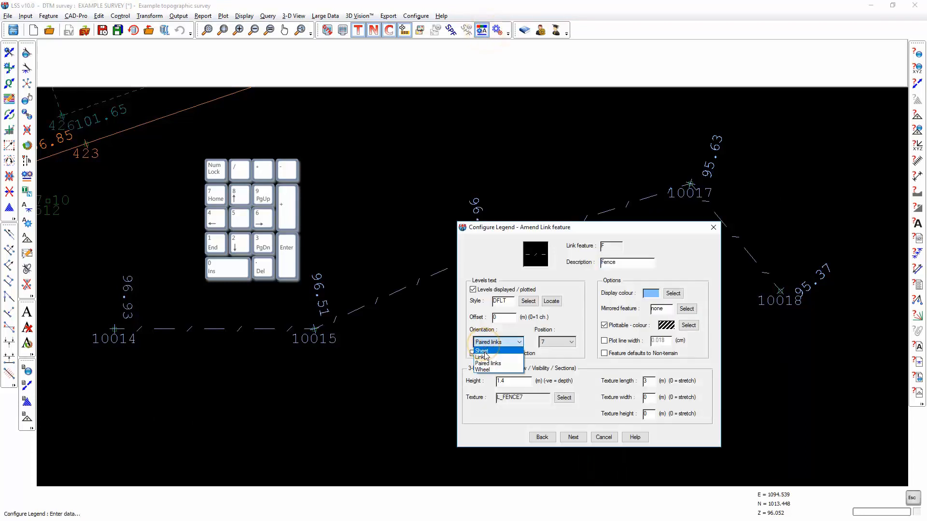
click(483, 347)
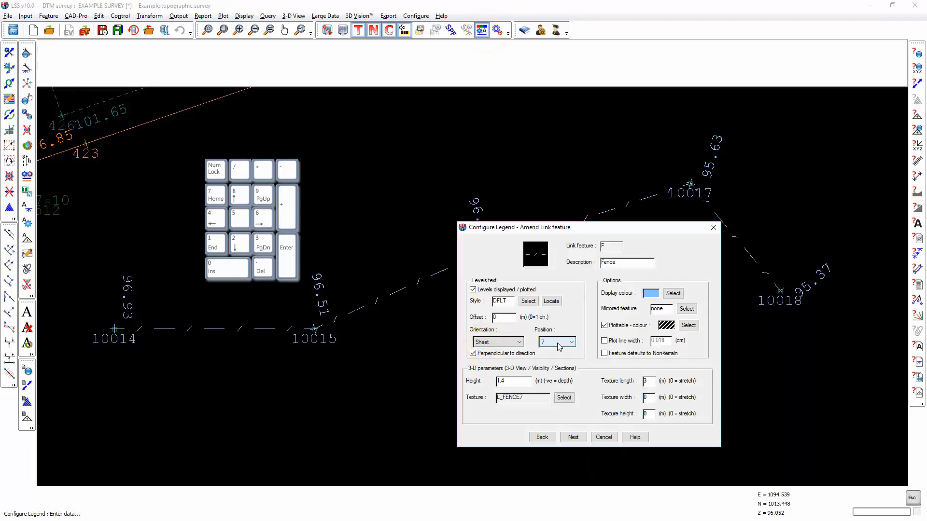
click(559, 346)
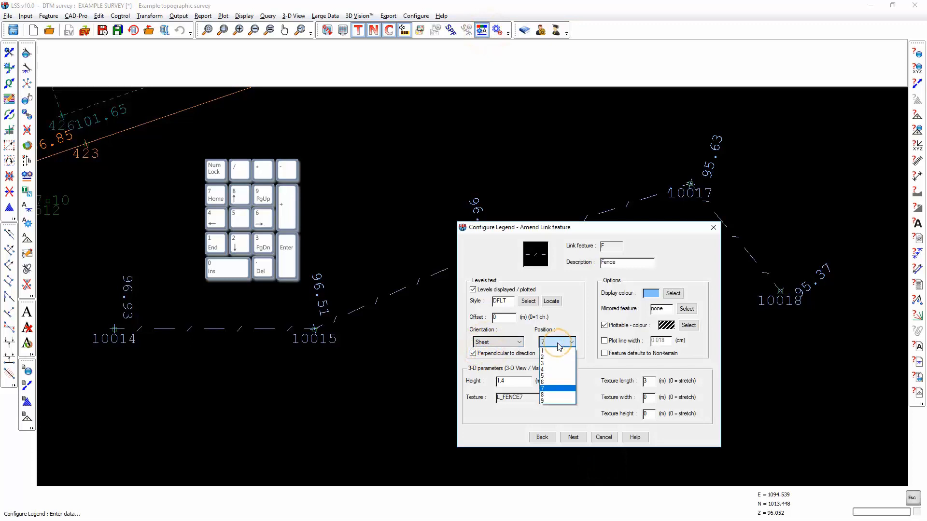
click(543, 396)
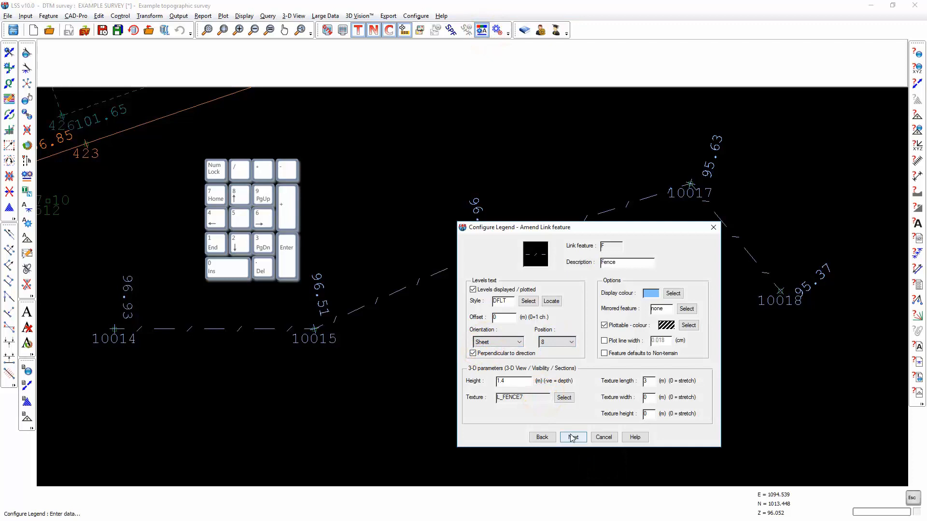
click(477, 354)
click(573, 437)
click(572, 434)
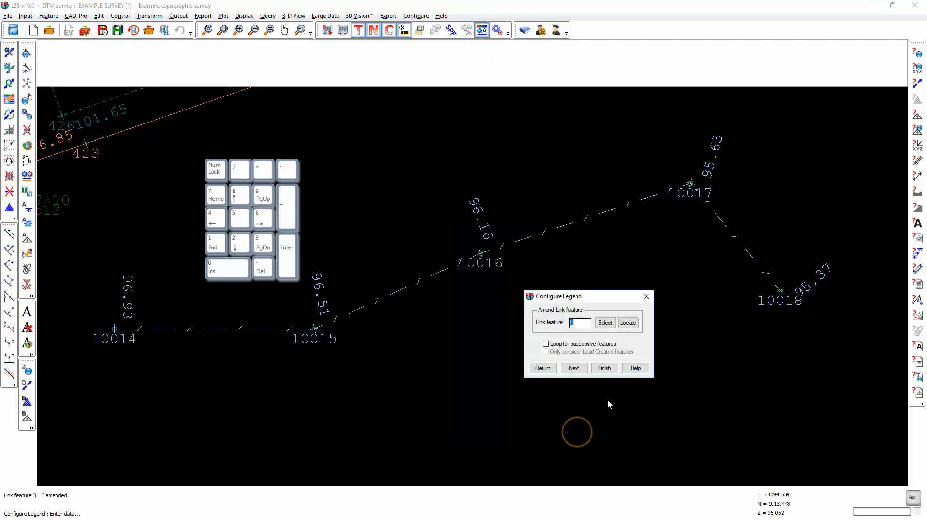
click(606, 370)
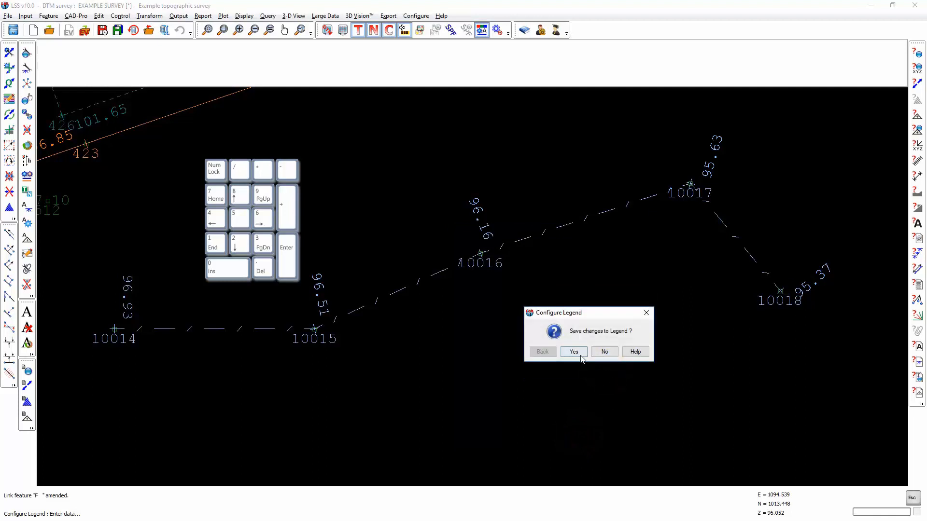
click(575, 353)
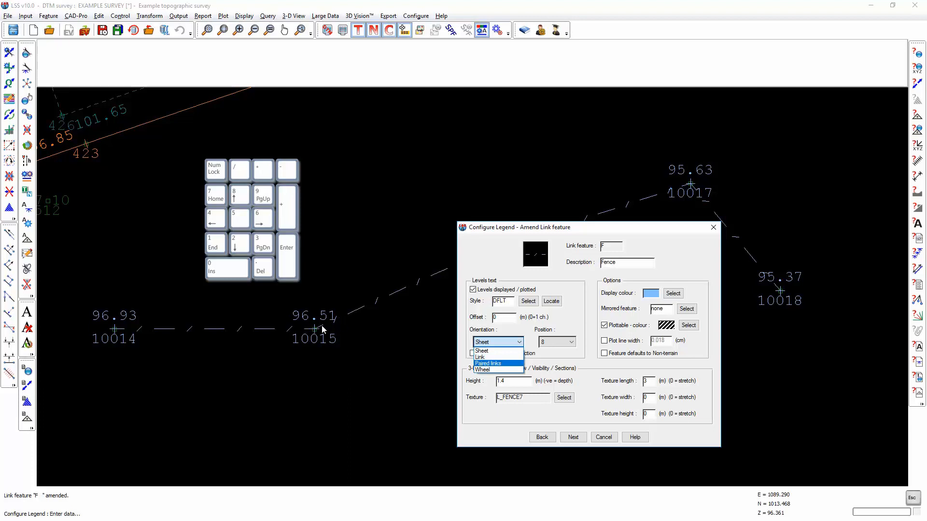
Step: Try the Link and Paired links orientations for the levels text of link feature F without saving them
click(479, 357)
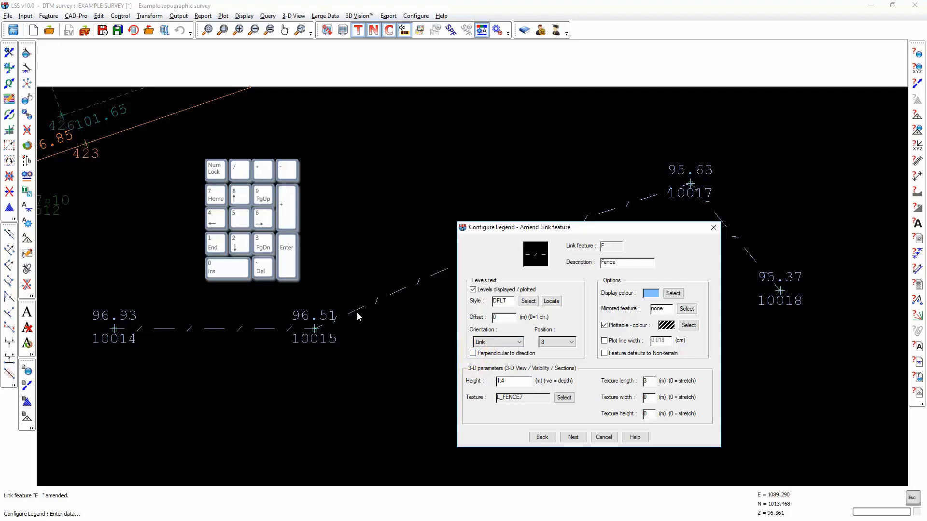
click(488, 343)
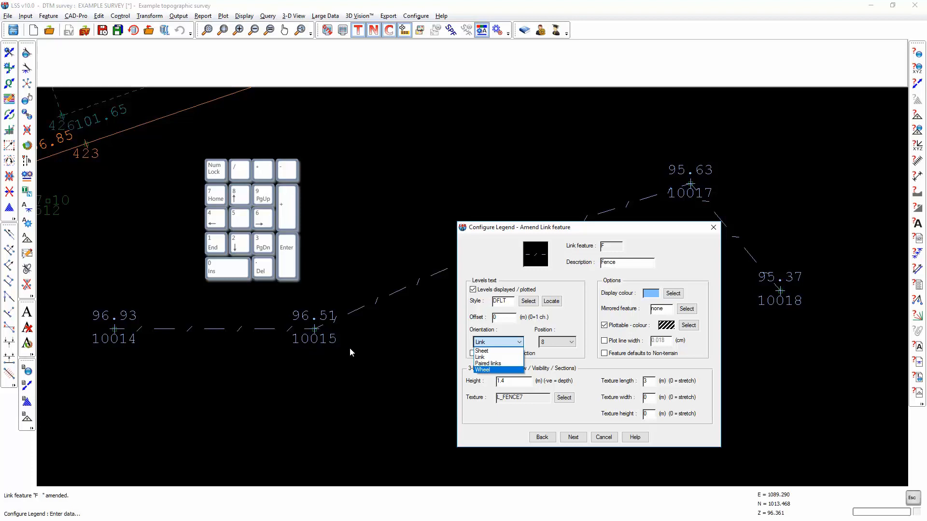
click(485, 363)
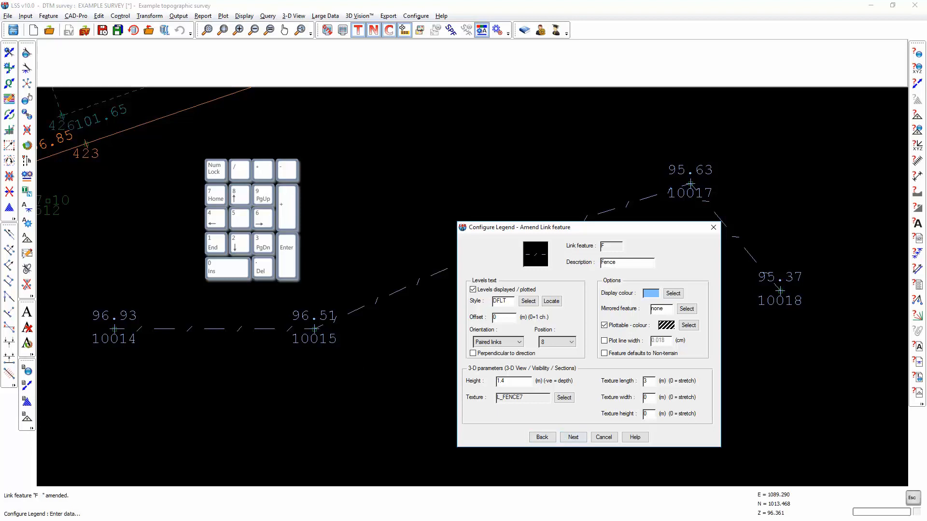
click(628, 224)
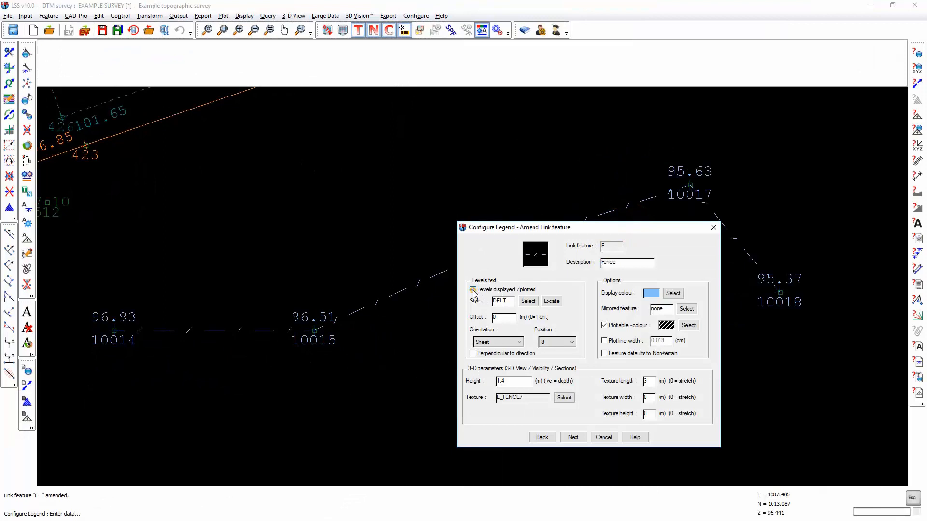
Step: Turn off the displayed and plotted levels for link feature F (Fence) and save the legend changes
click(576, 438)
click(575, 433)
click(605, 369)
click(573, 352)
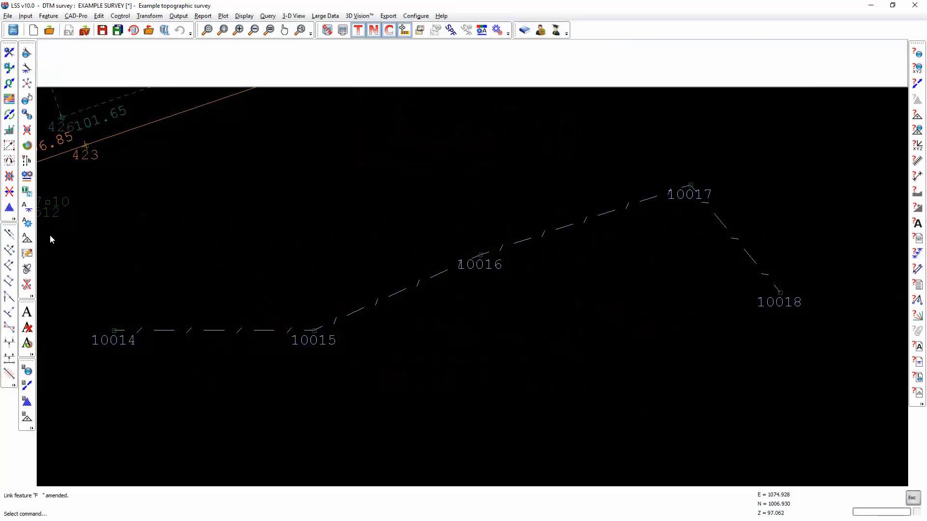
Step: Turn on the level text at the legend default position for fence observations 10014, 10016 and 10018
click(26, 207)
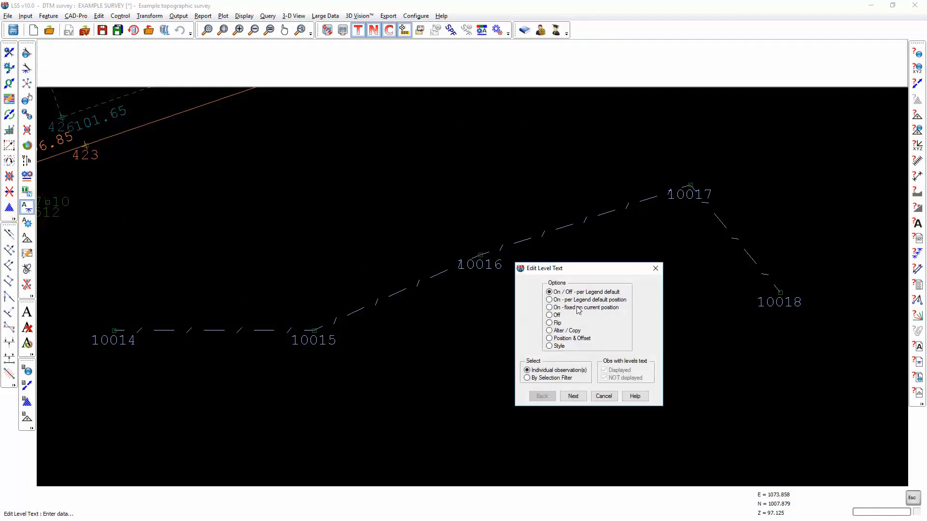
click(556, 300)
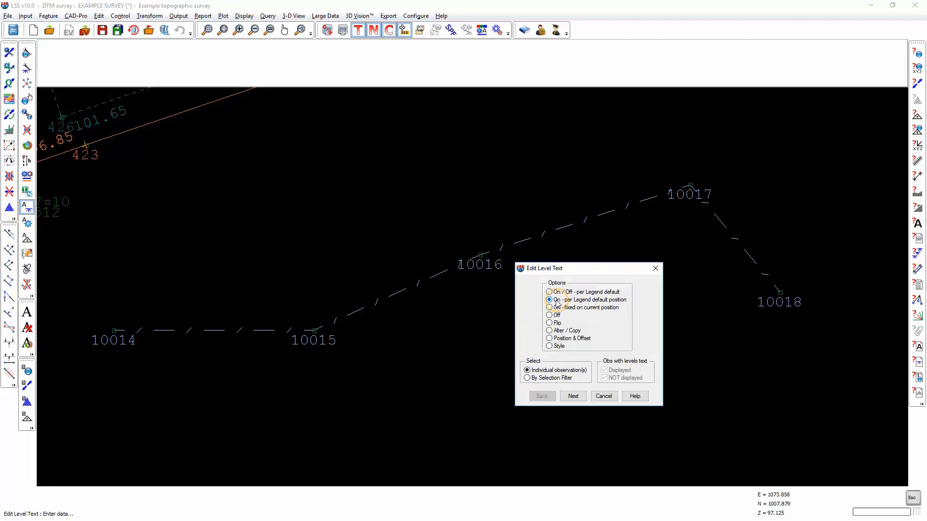
click(573, 396)
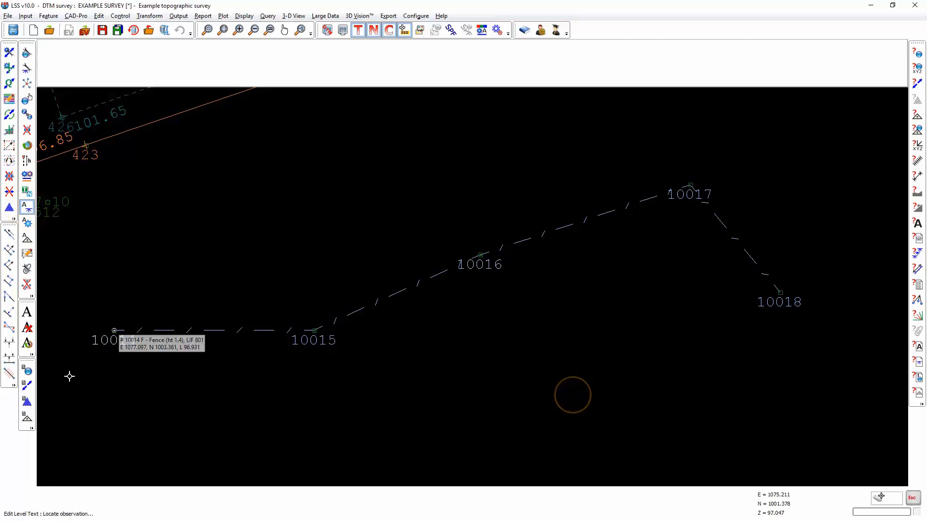
click(111, 330)
click(467, 255)
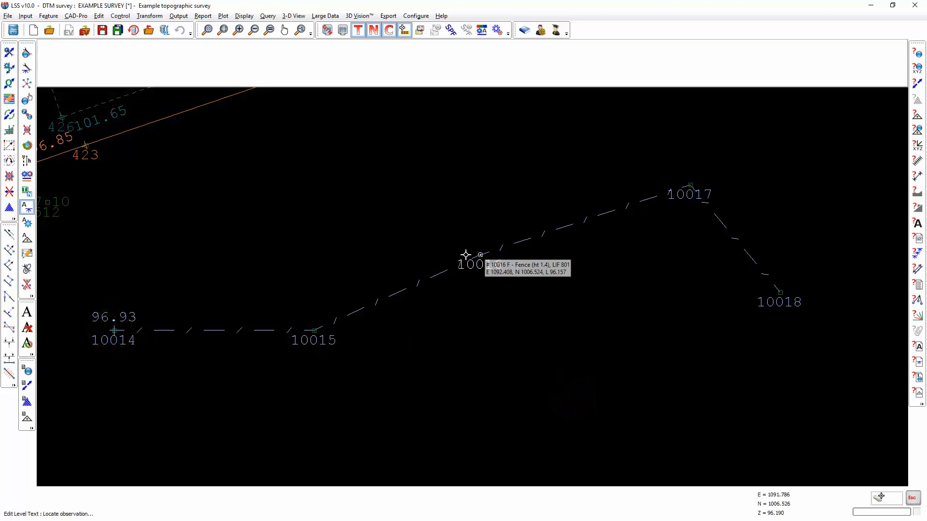
click(787, 284)
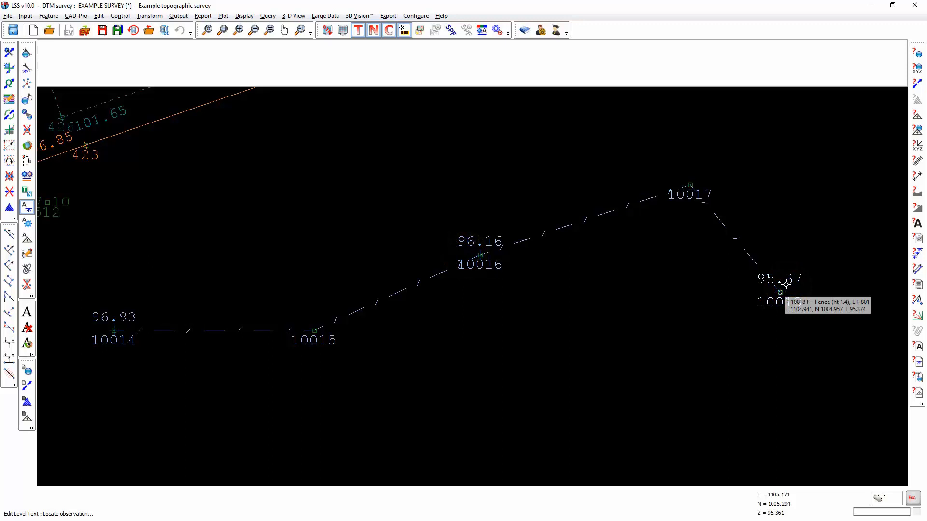
key(Escape)
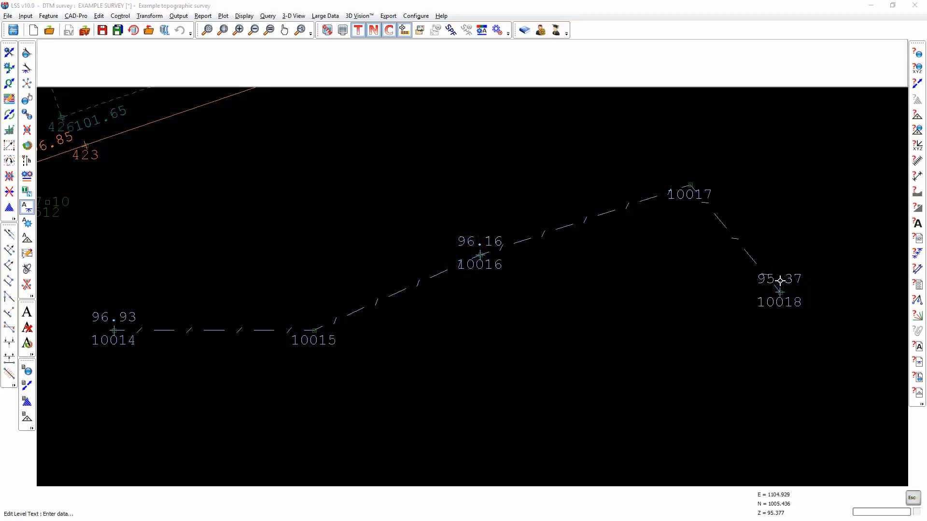
Step: Return the level text of observations 10014, 10016 and 10018 to On / Off per Legend default
click(574, 292)
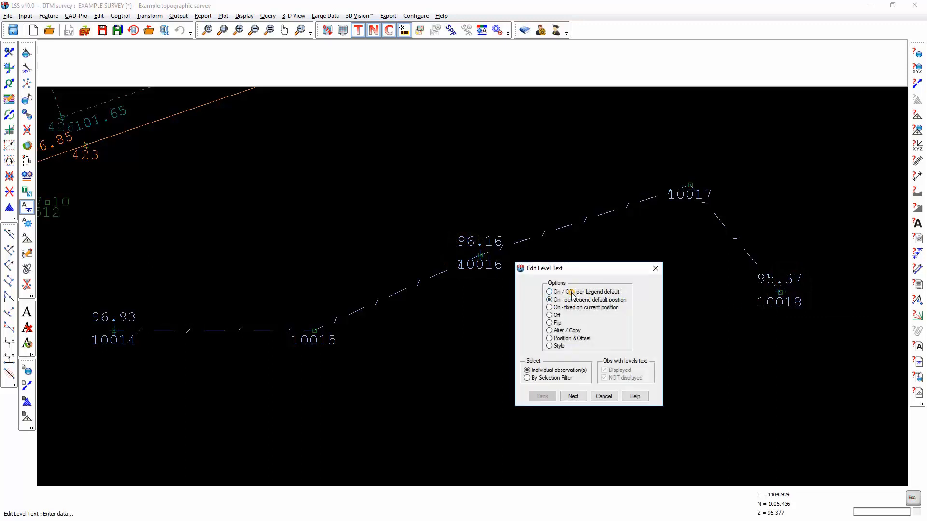
click(573, 396)
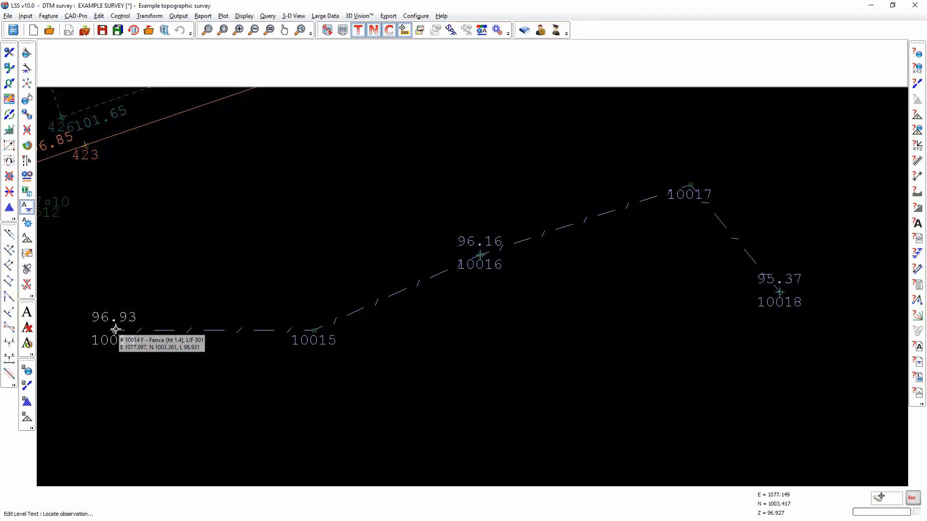
click(115, 330)
click(483, 265)
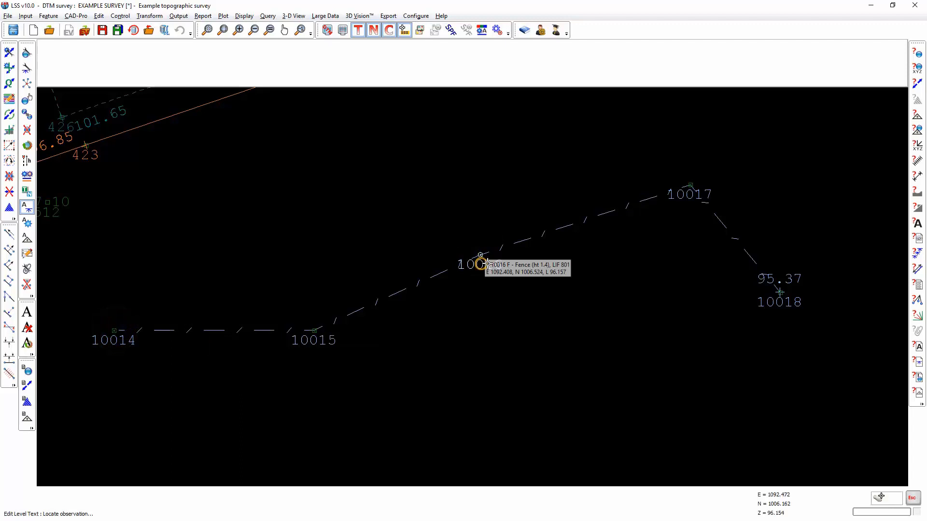
click(779, 290)
right_click(655, 289)
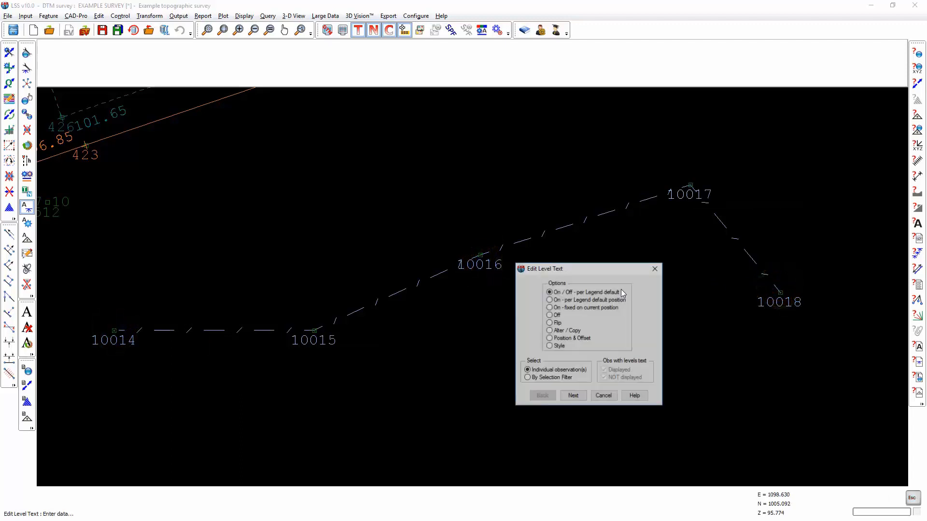
Step: Turn on the level text at the legend default position for the whole fence string, using the whole-string location mode
click(551, 300)
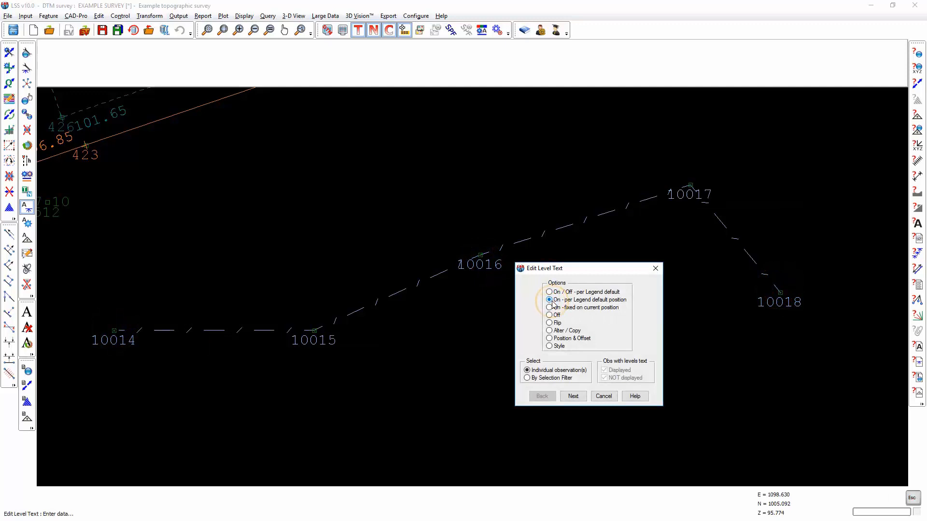
click(571, 396)
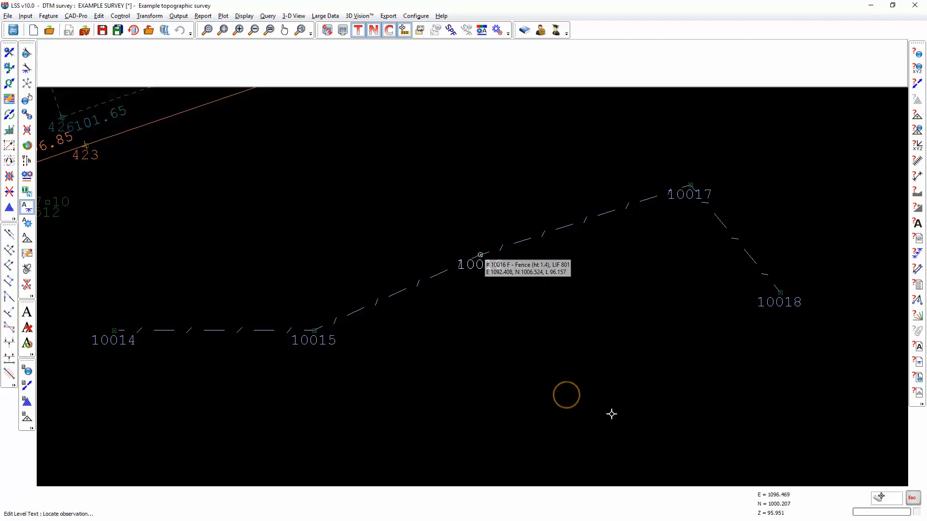
click(878, 500)
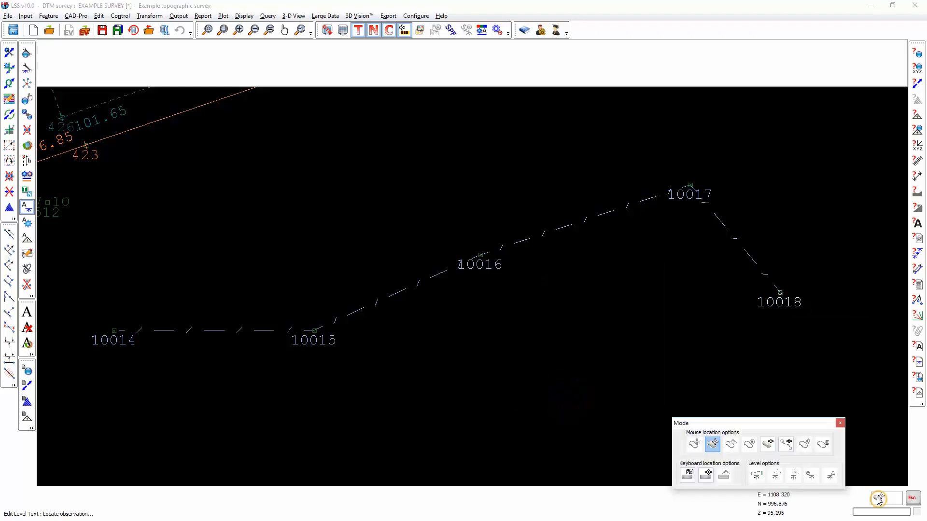
click(786, 444)
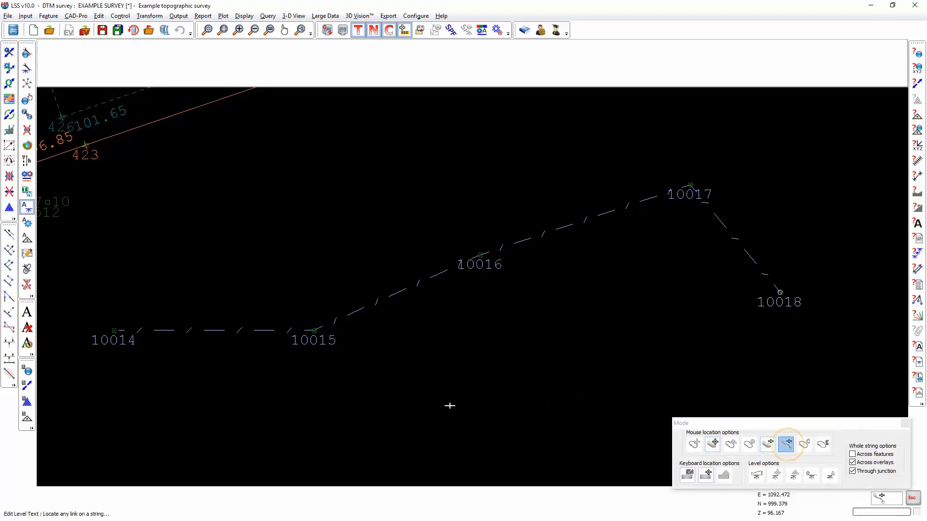
click(293, 332)
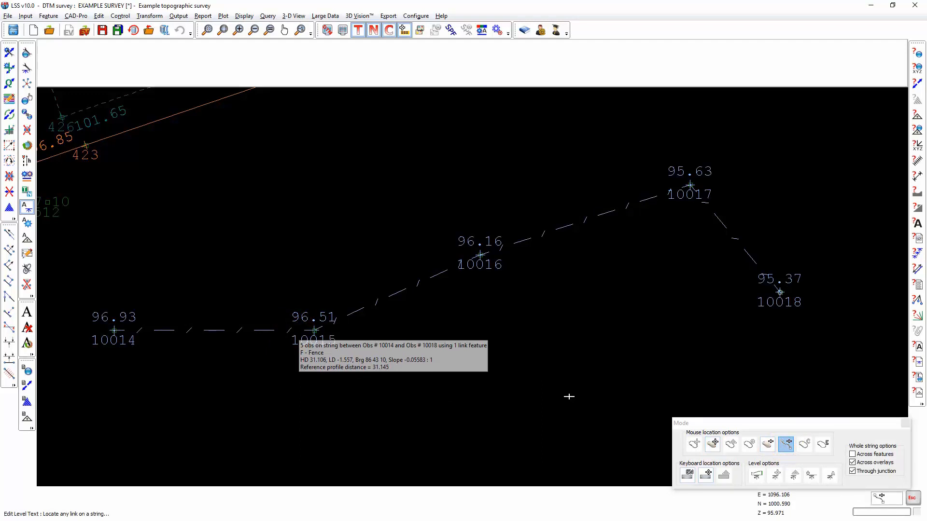
click(569, 396)
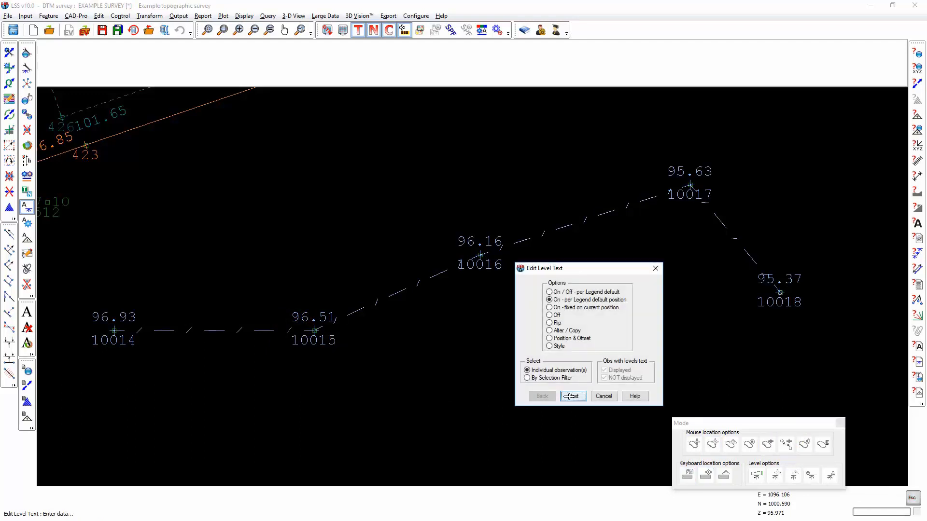
Step: Fix the level text of observation 10016 on its current position
click(555, 308)
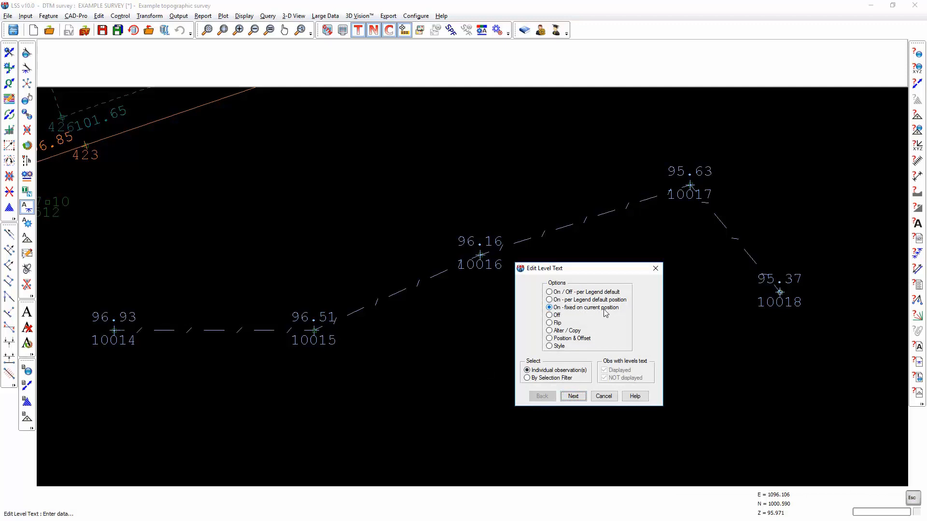
click(586, 396)
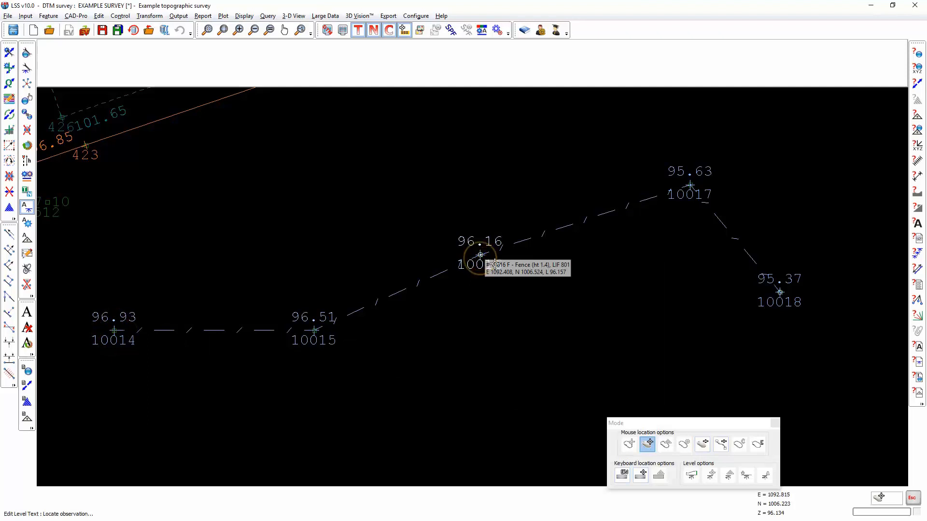
Step: Set the levels text orientation of link feature F (Fence) to Paired links and save the legend changes
click(482, 31)
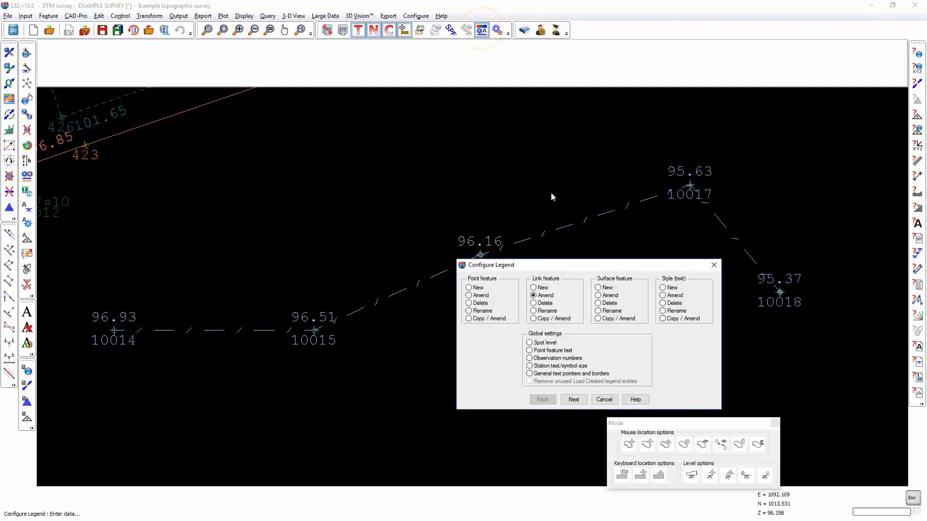
click(573, 400)
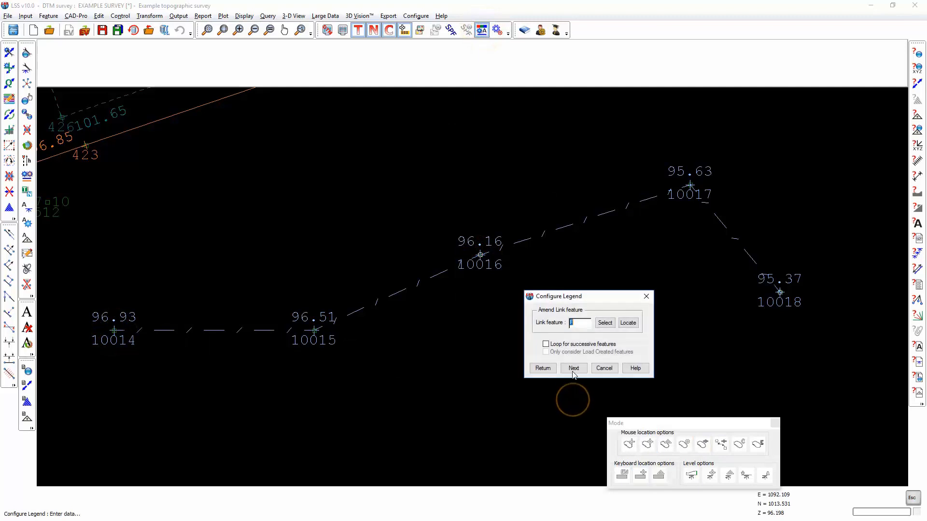
click(577, 367)
click(518, 342)
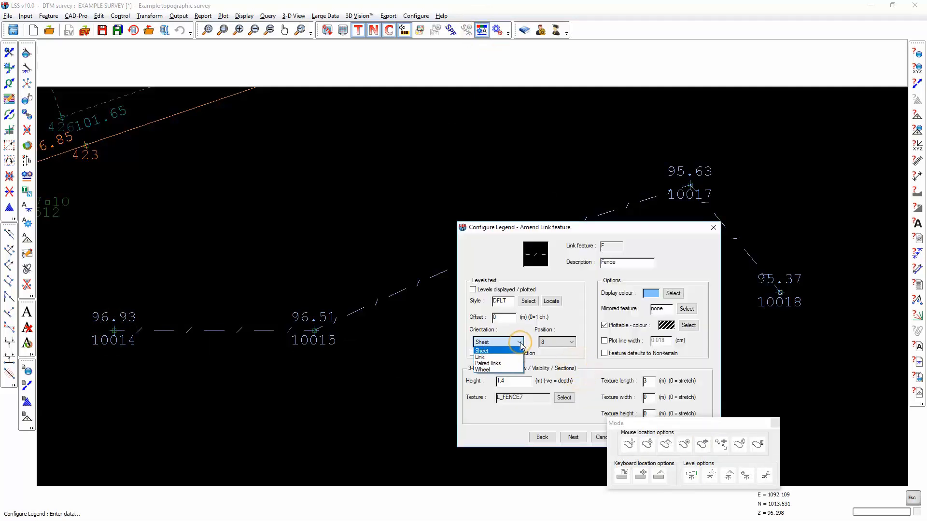
click(486, 366)
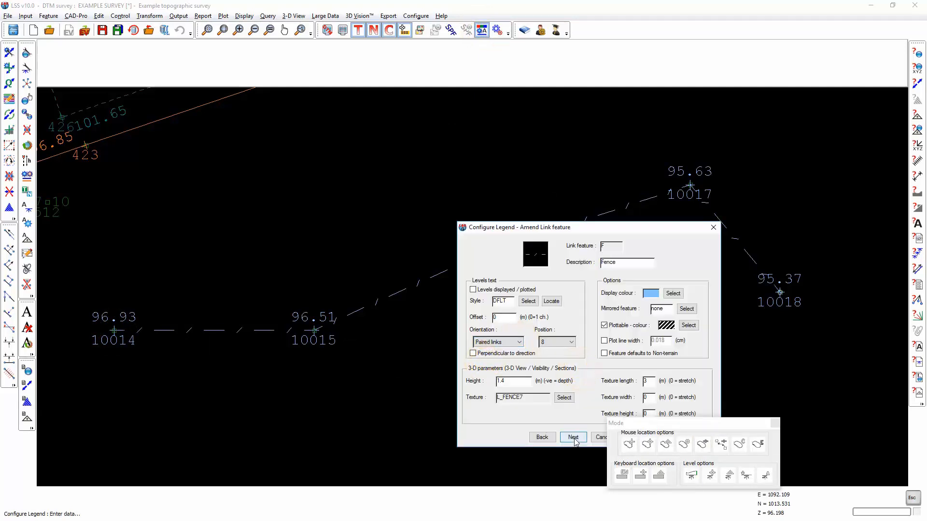
click(573, 437)
click(573, 434)
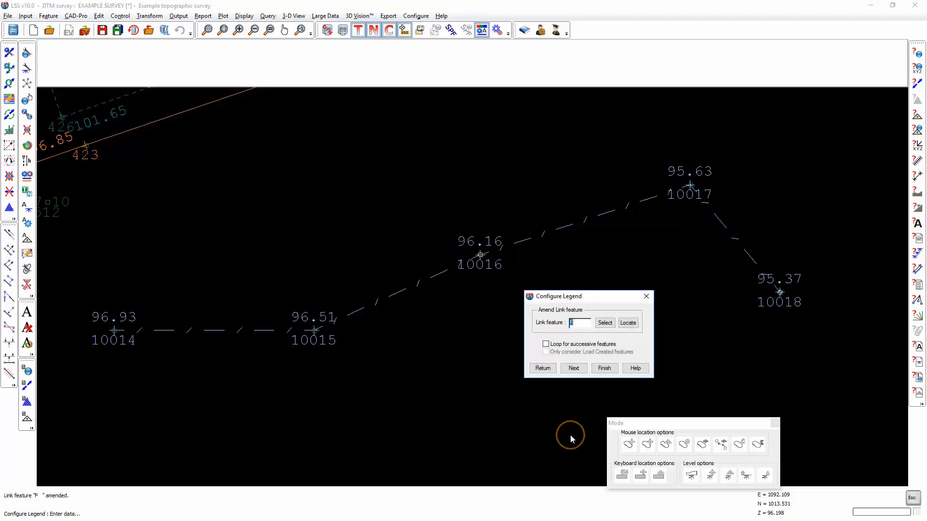
click(610, 367)
click(576, 352)
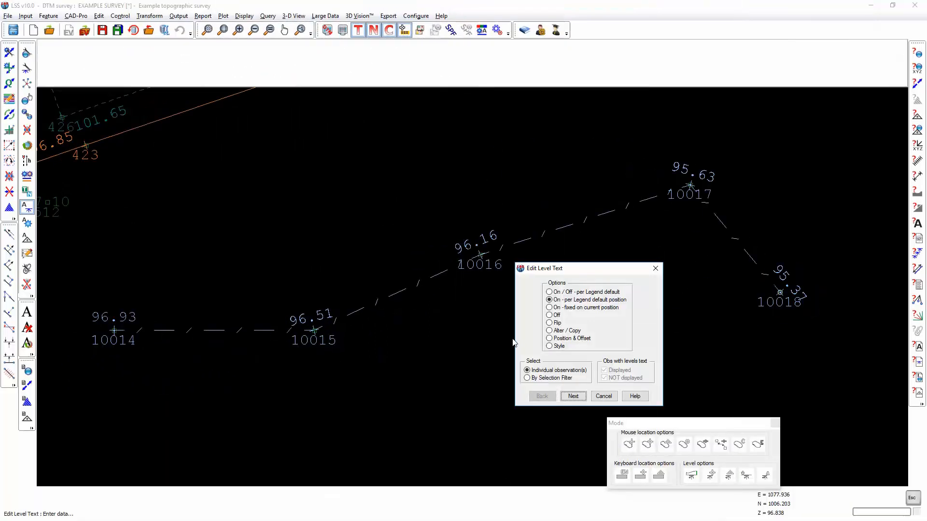
Step: Turn off the level text of observations 10015 and 10017, locating each observation individually
click(550, 316)
click(572, 396)
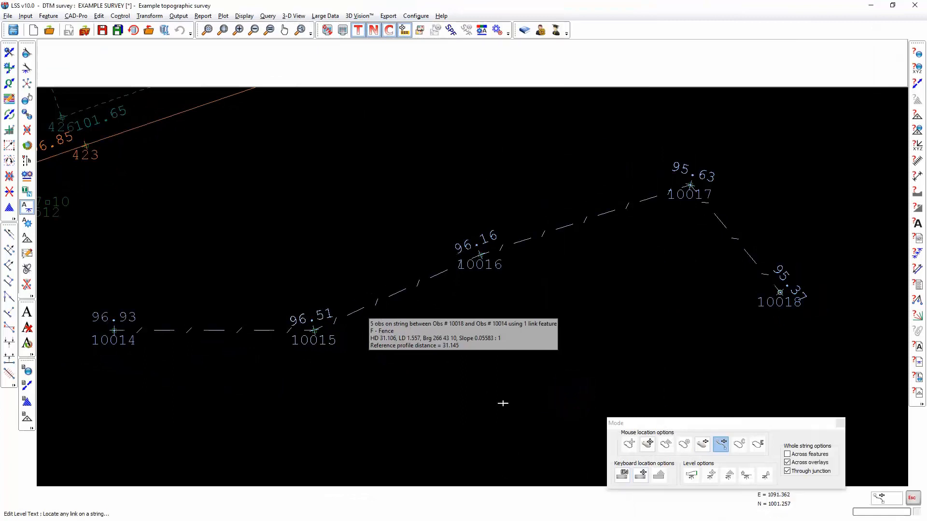
click(647, 444)
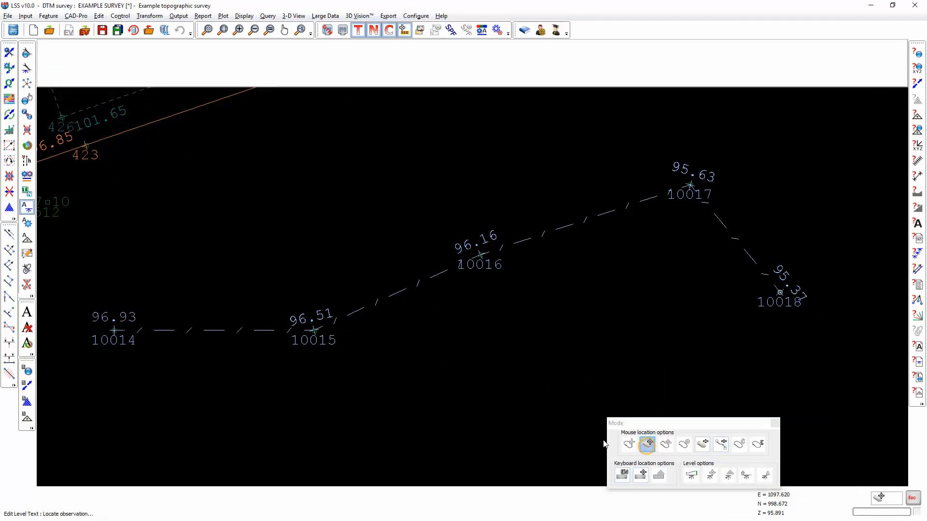
click(314, 331)
click(684, 193)
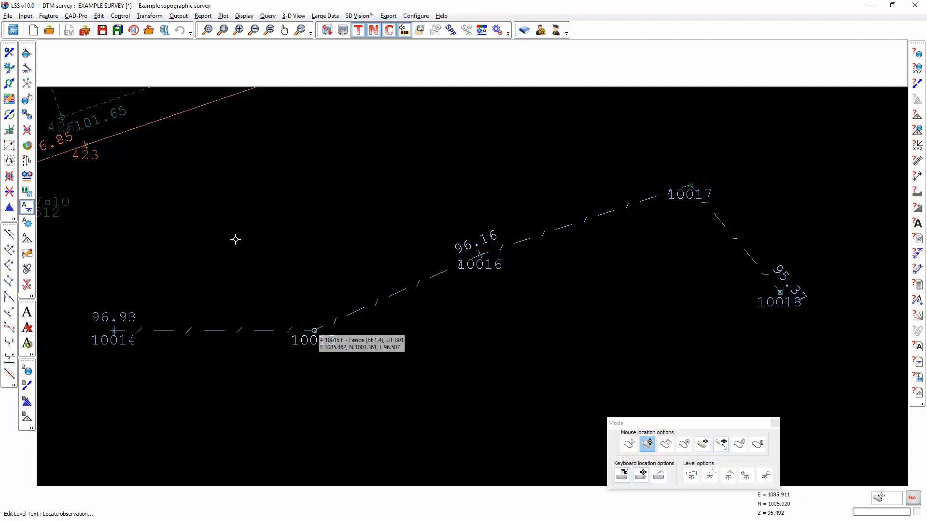
key(Escape)
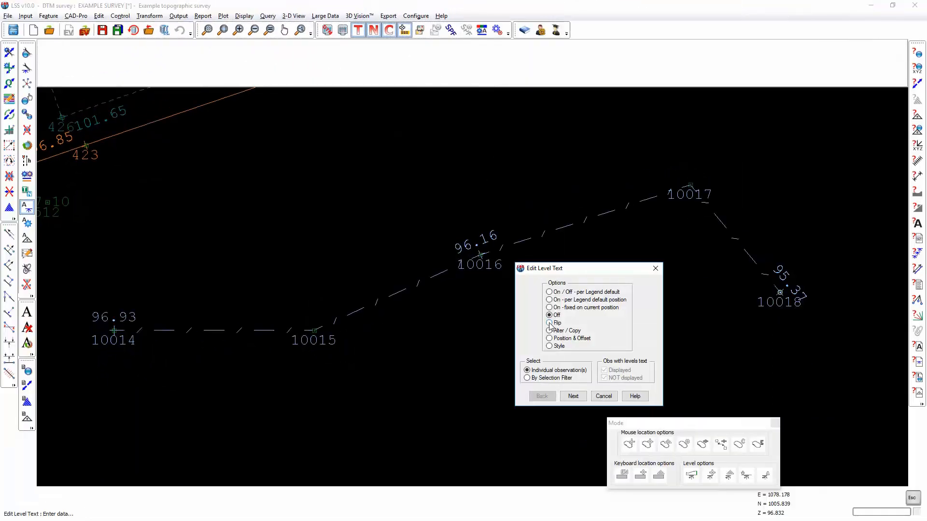
Step: Flip the level text of the whole fence string repeatedly from one side of the link to the other, using the whole-string location mode
click(573, 396)
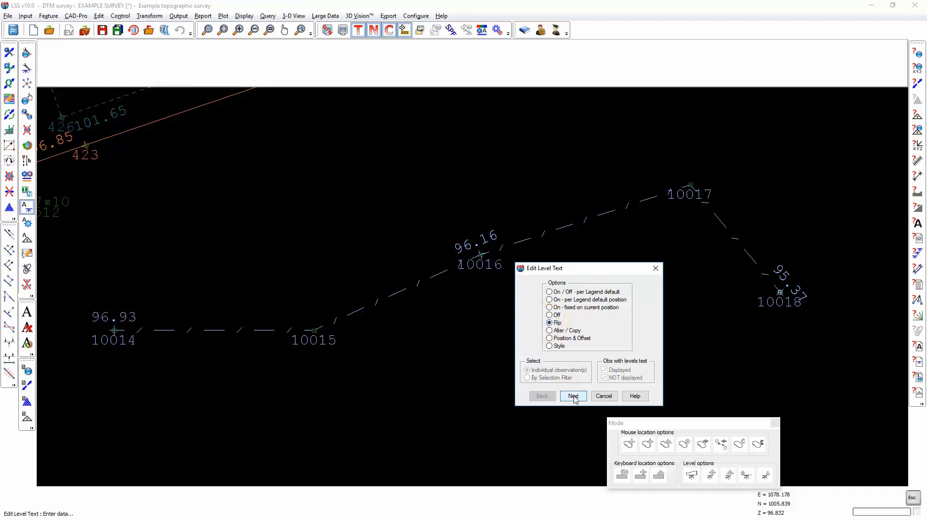
click(721, 444)
click(410, 291)
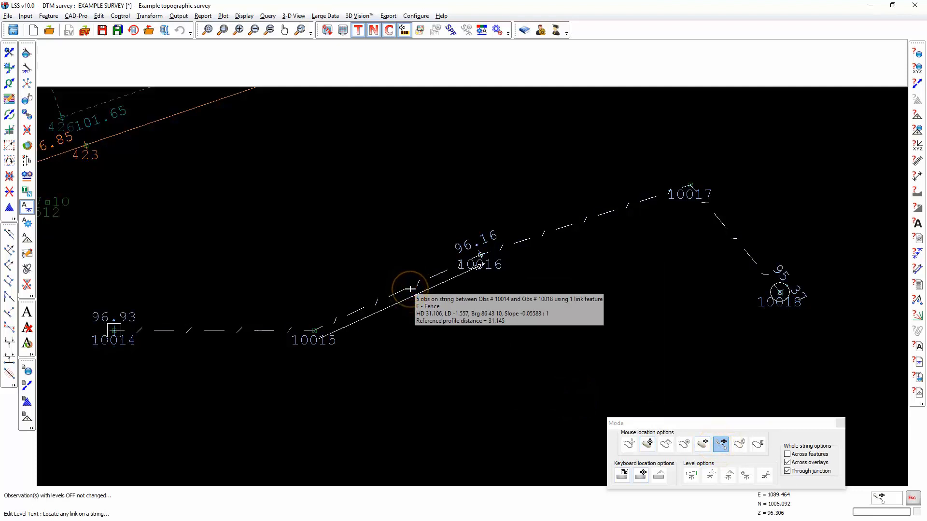
click(410, 289)
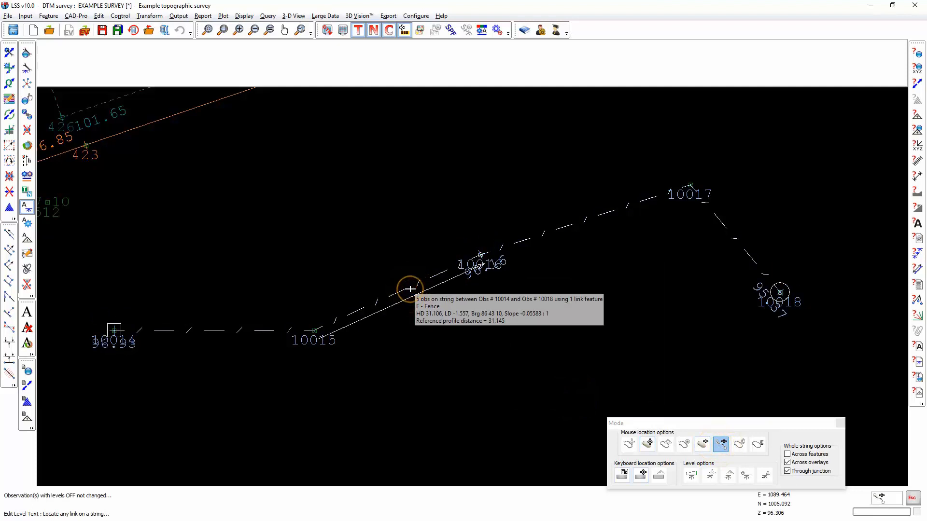
click(409, 289)
click(410, 289)
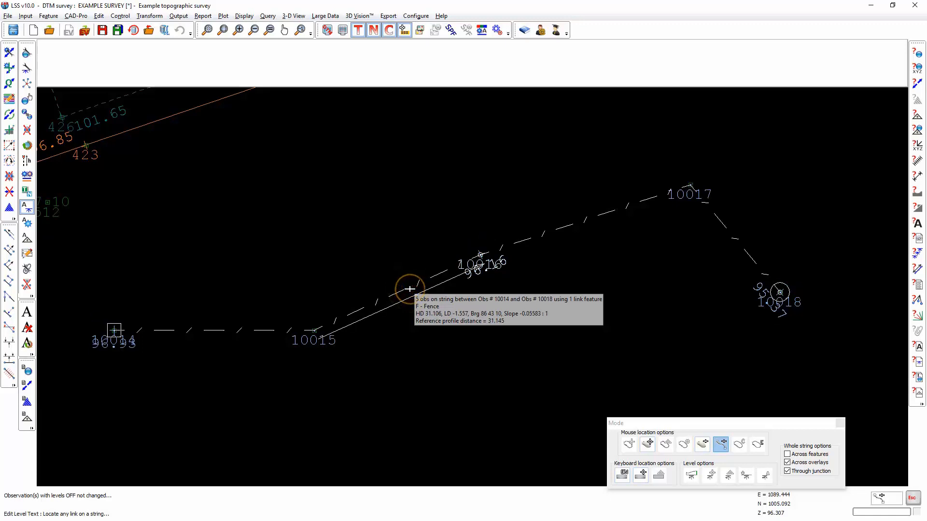
click(409, 289)
click(410, 290)
click(409, 289)
click(409, 289)
click(409, 289)
click(409, 289)
click(409, 288)
click(410, 288)
click(409, 289)
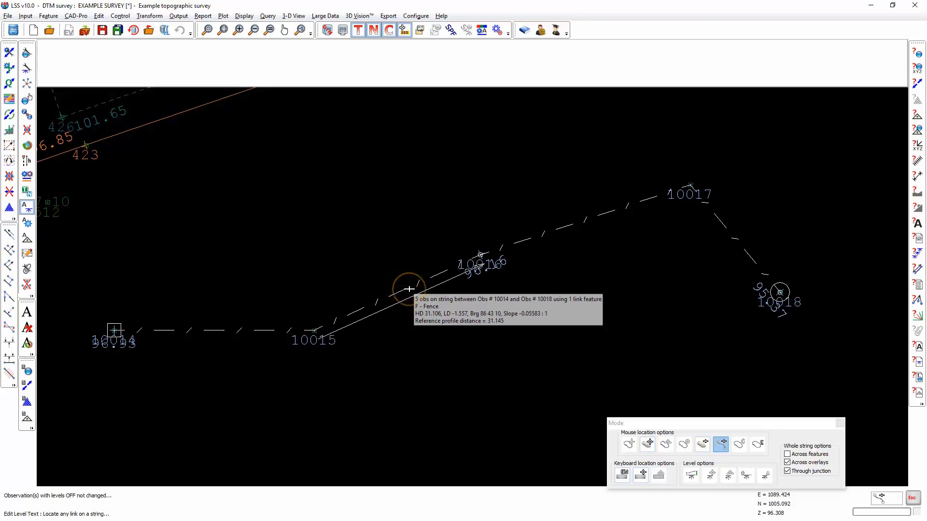
click(409, 288)
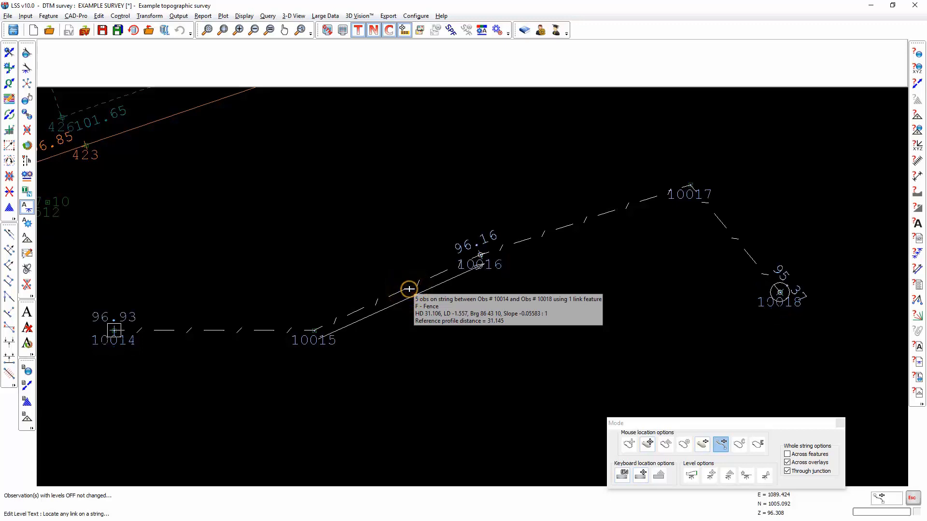
click(487, 258)
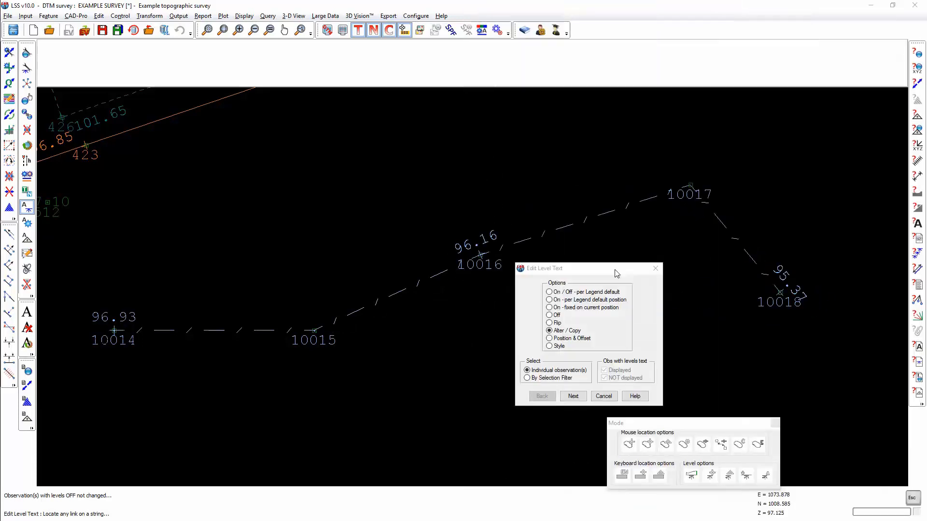
click(615, 273)
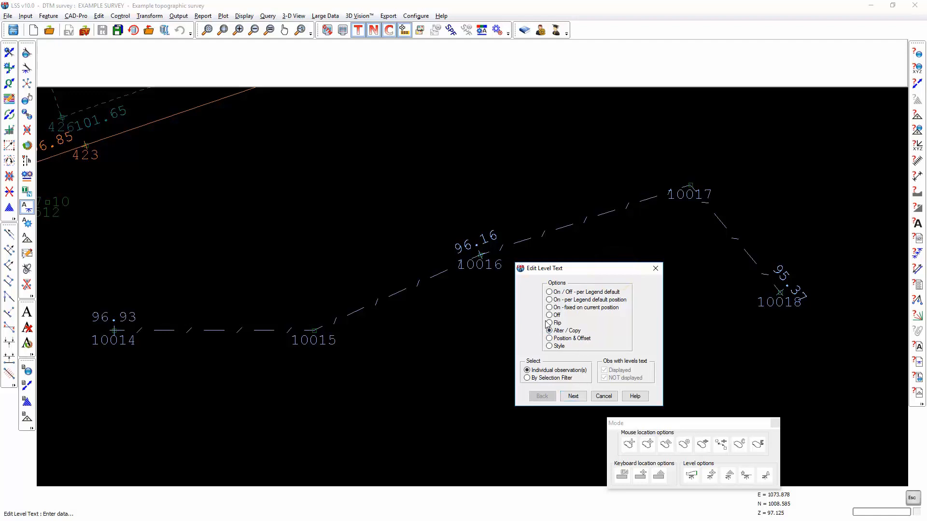
Step: Alter the level text of observation 10016 to style MED (Medium Height), offset .5 m and Sheet orientation, with settings copied to other observations
click(574, 397)
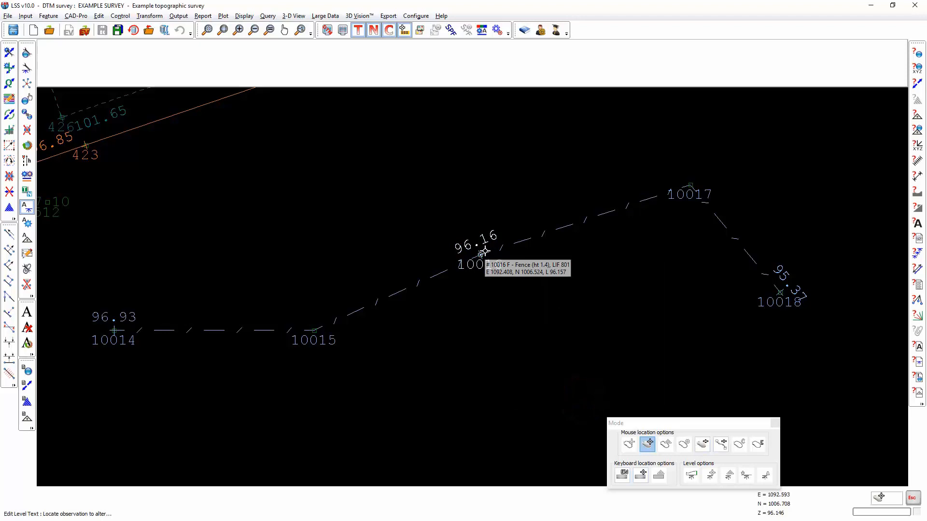
click(479, 254)
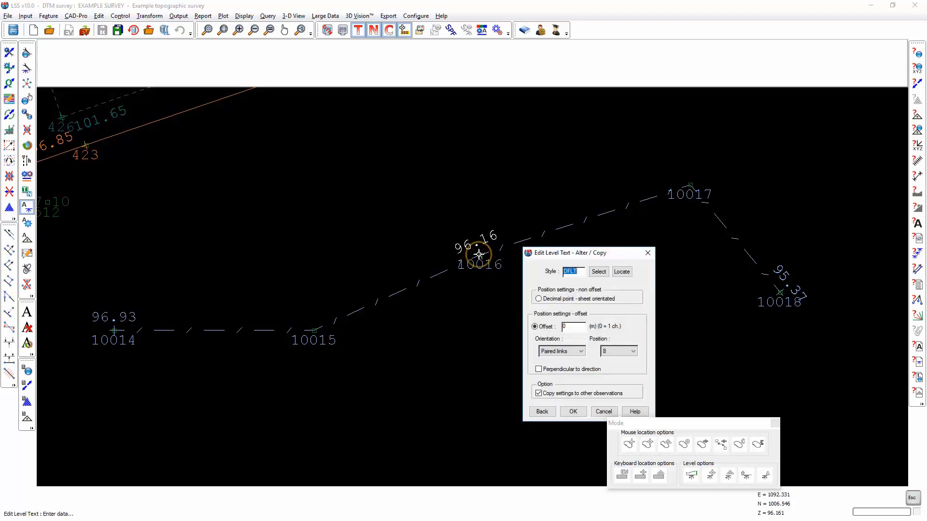
click(599, 271)
click(531, 316)
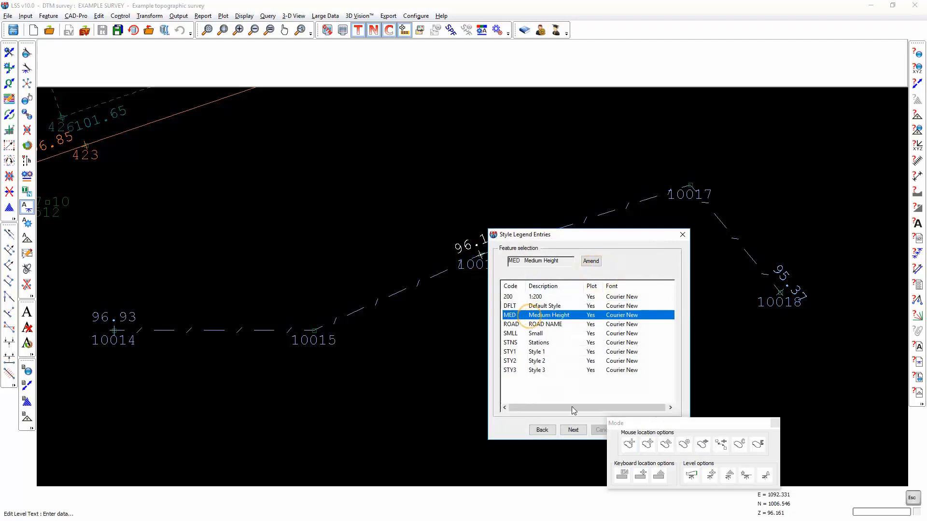
click(572, 429)
drag(572, 329, 517, 327)
text(.5)
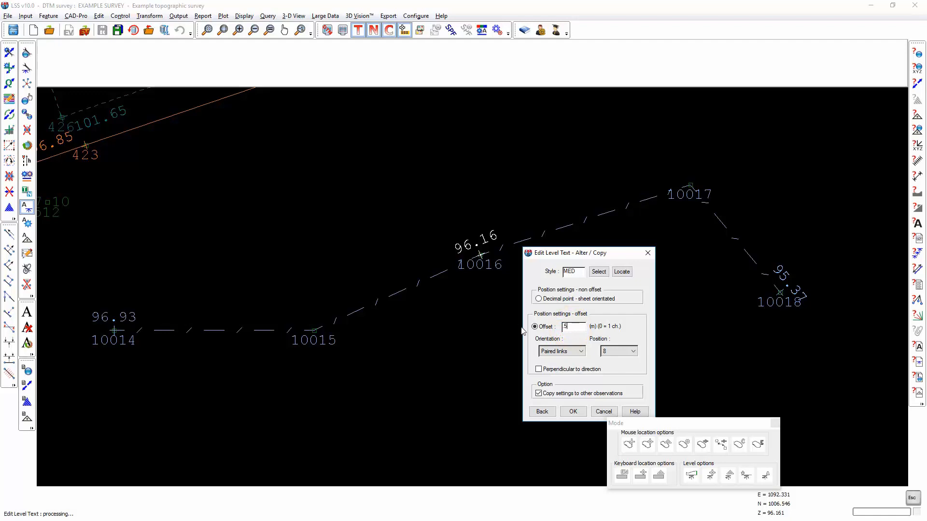
click(564, 352)
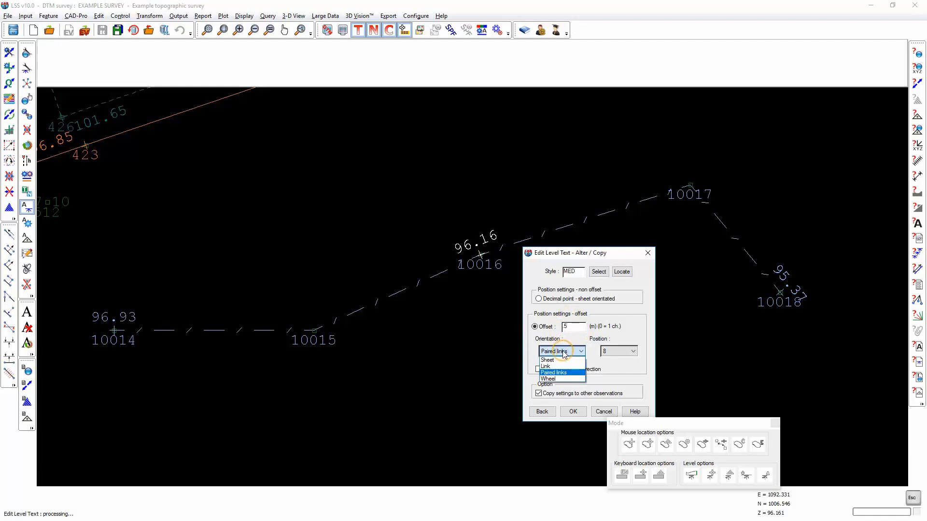
click(555, 358)
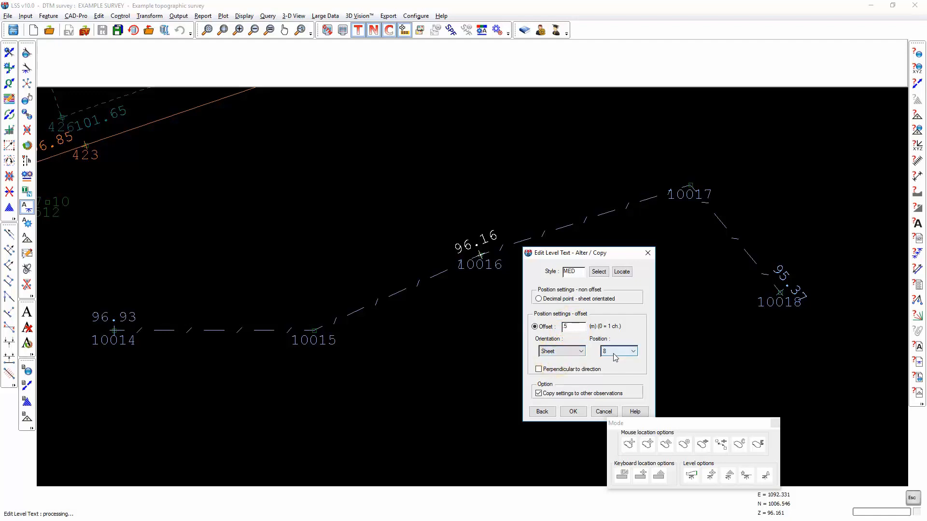
click(572, 412)
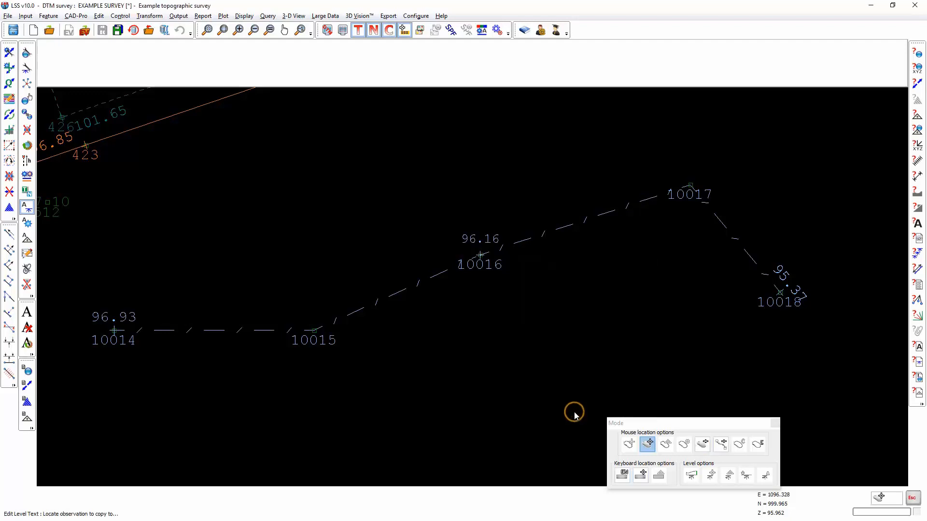
Step: Copy the altered level text settings to observations 10017, 10018, 10015 and 10014
click(690, 187)
click(779, 293)
click(314, 329)
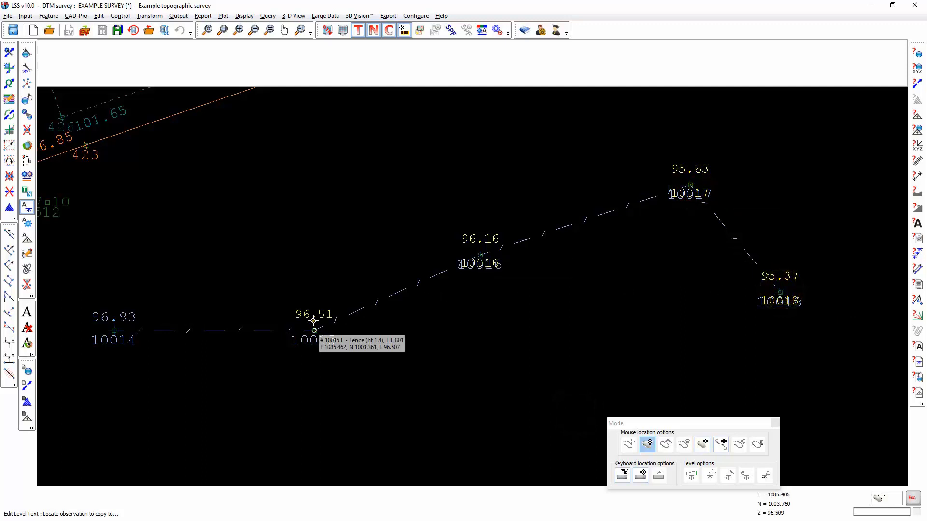
click(115, 325)
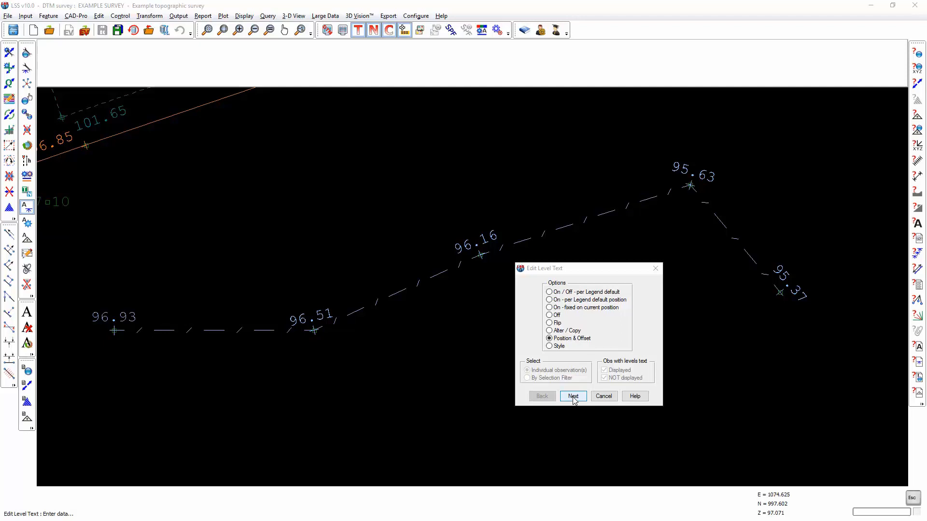
Step: Flip the level text of observation 10015 to position 2 with the Position & Offset option
click(573, 397)
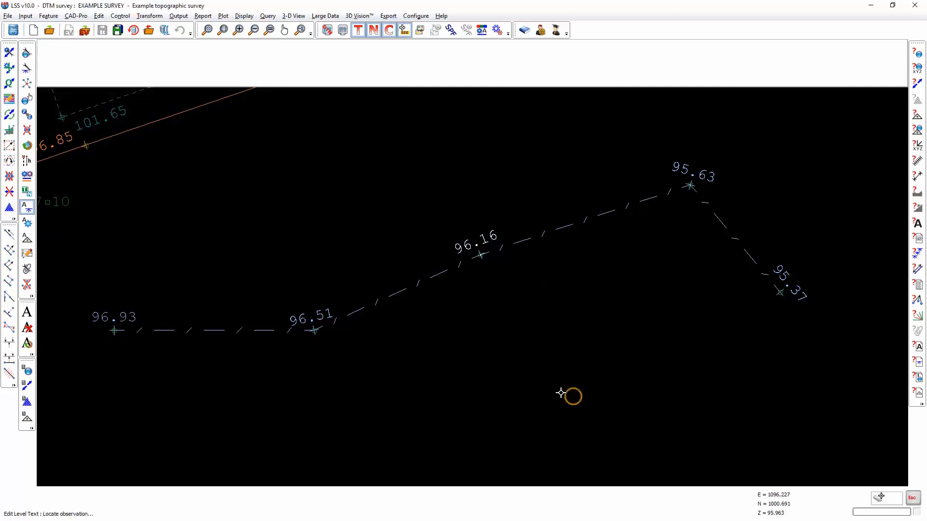
click(314, 329)
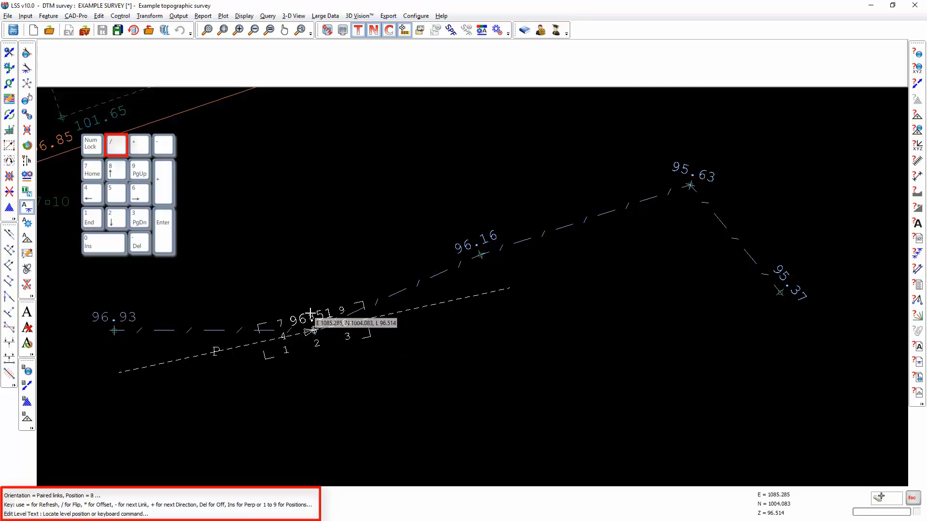
key(slash)
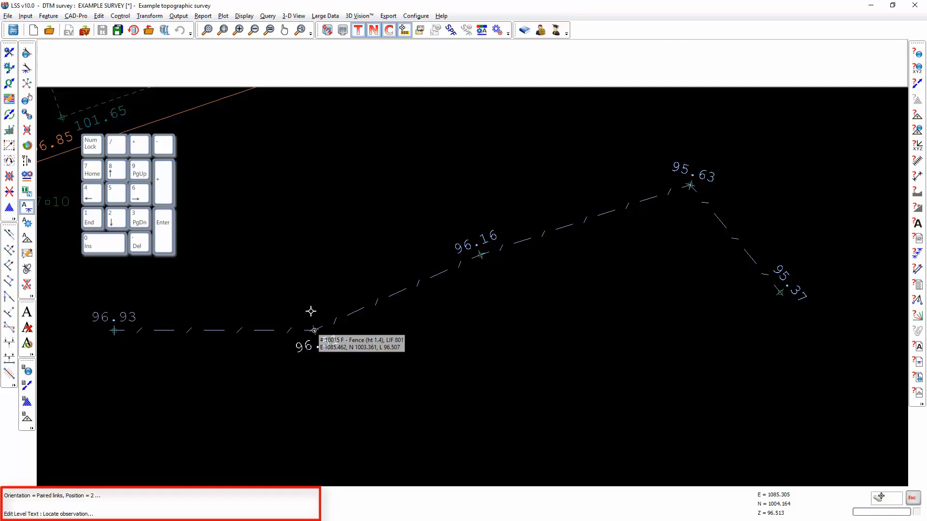
Step: Set a freehand offset for observation 10015's level text, placing it at position 8 slightly above the fence link
click(310, 312)
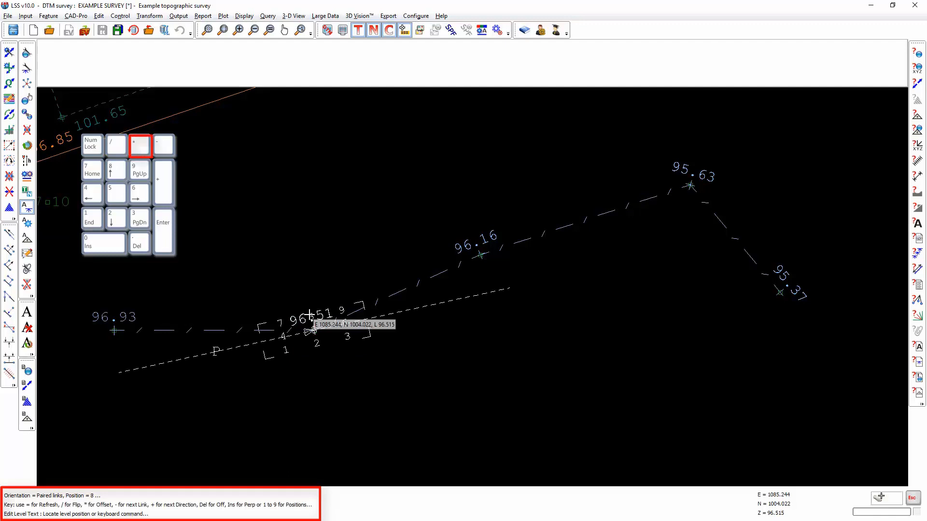
key(asterisk)
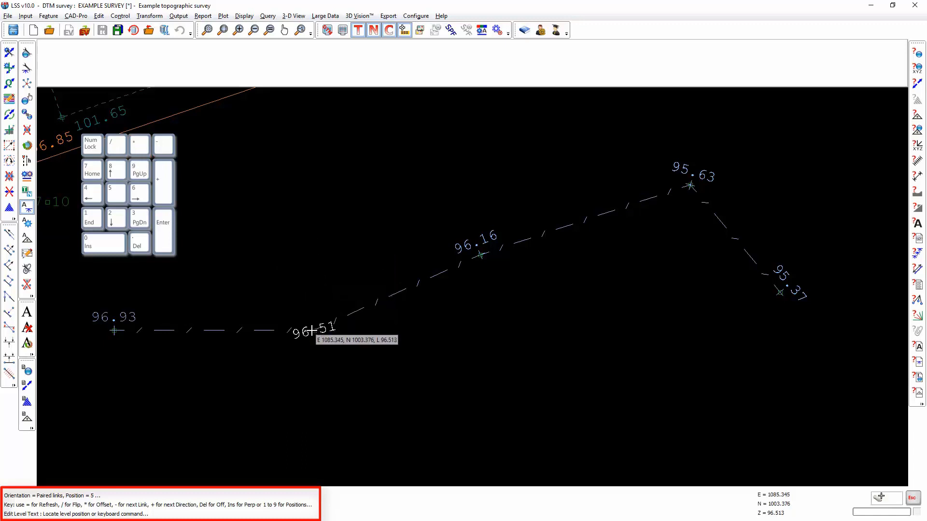
key(5)
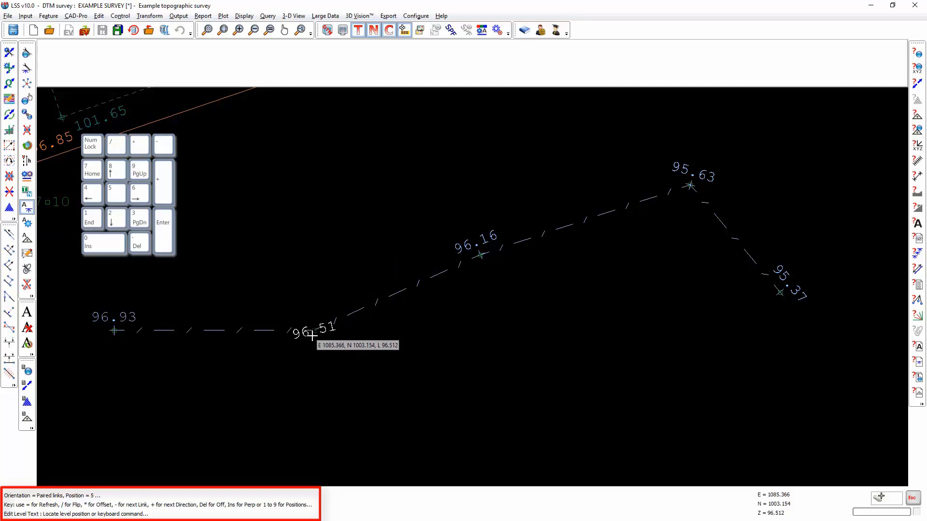
key(8)
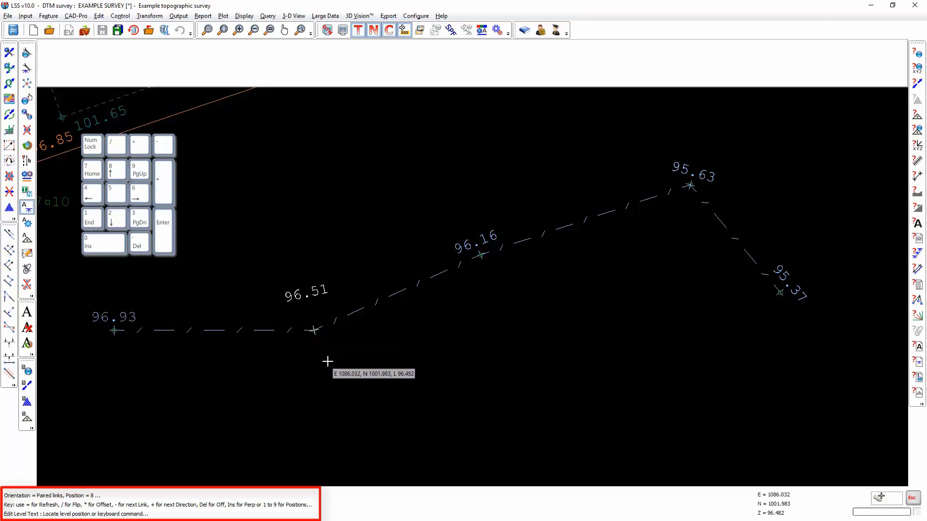
click(311, 313)
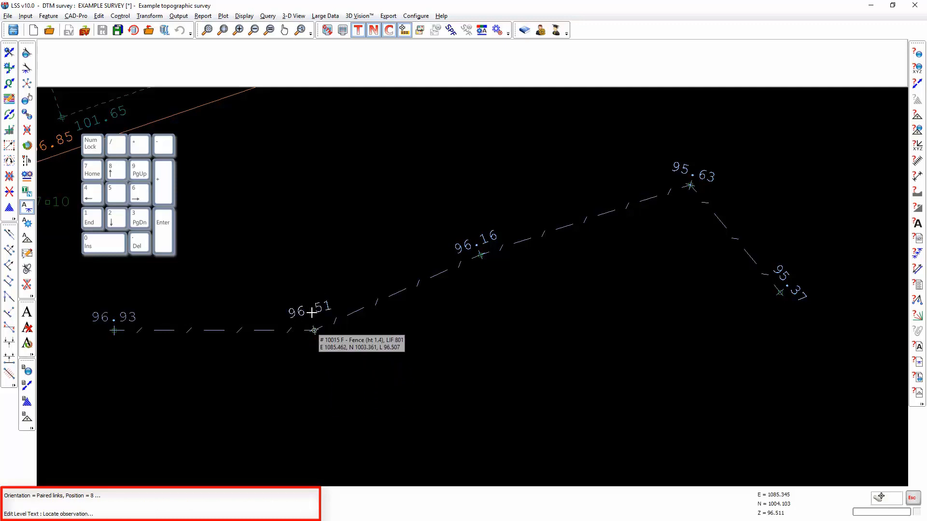
Step: Cycle the level text orientation of observation 10015 through Wheel and Sheet back to Paired links, and turn its level text off
click(312, 310)
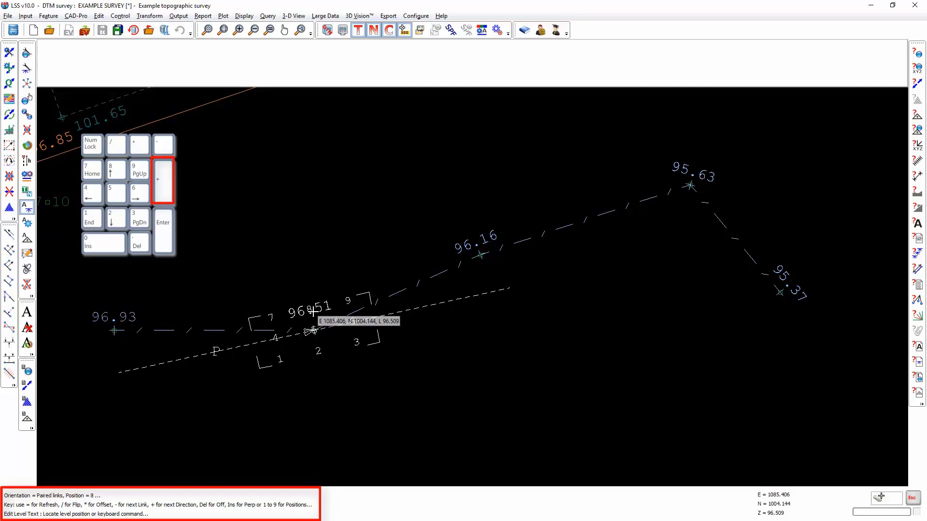
key(KP_Add)
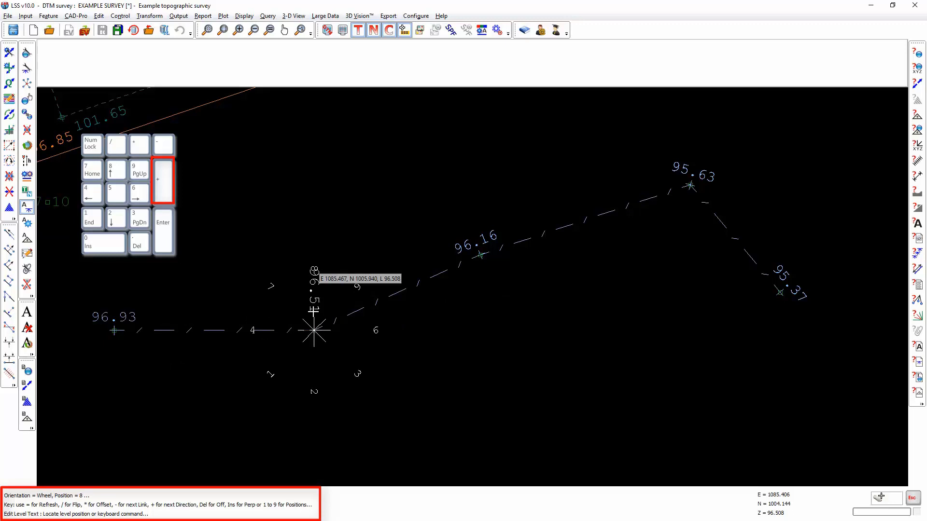
key(KP_Add)
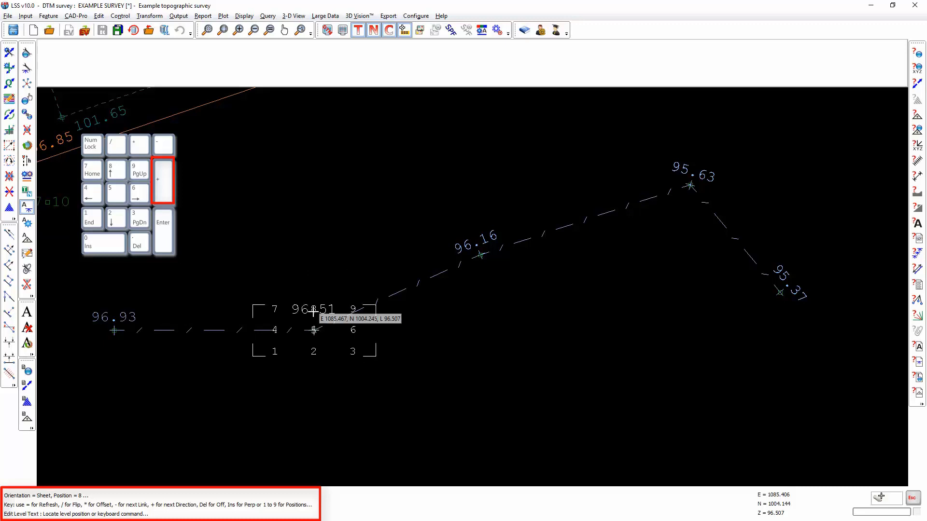
key(KP_Add)
key(KP_Add)
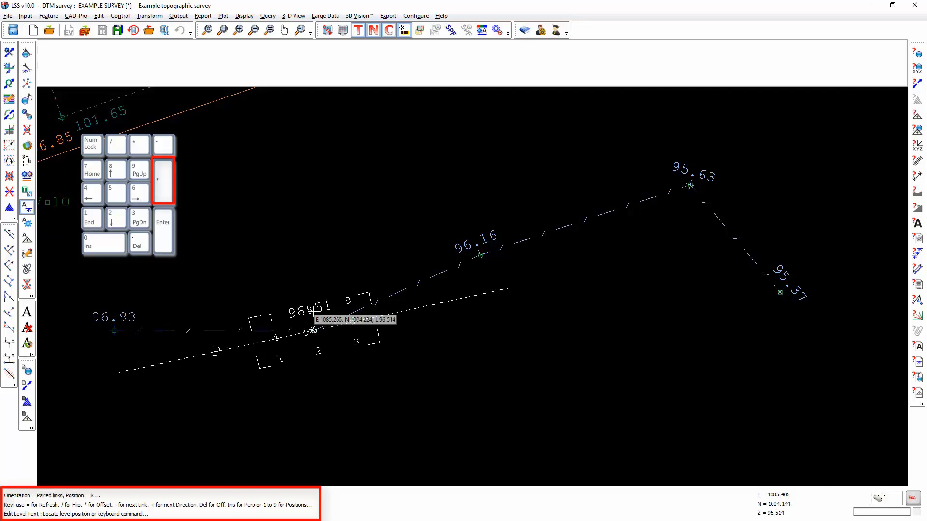
key(KP_Delete)
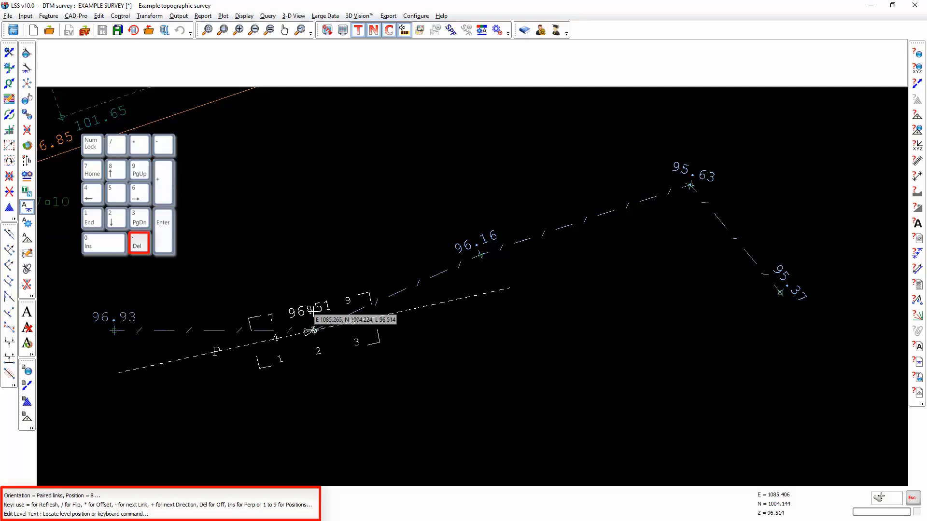
key(KP_Delete)
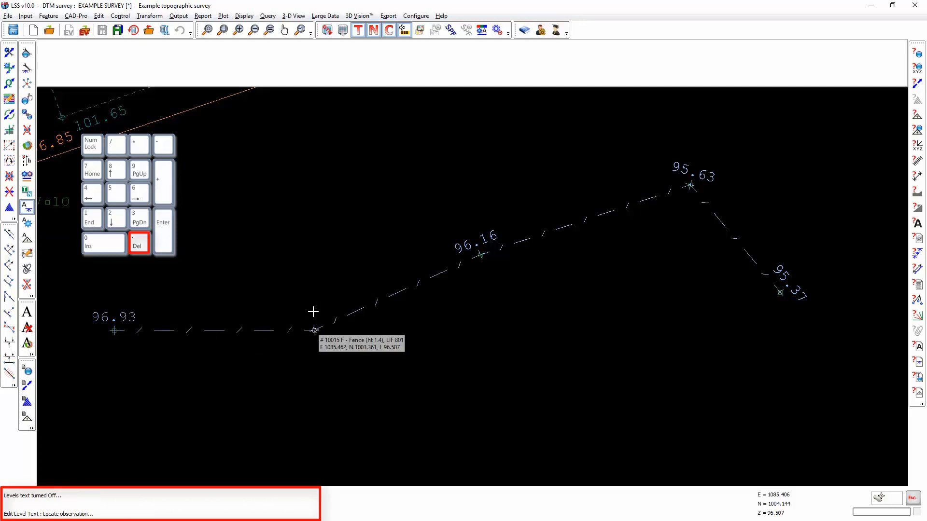
Step: Pick the level text of the fence observation at level 96.16 for Position & Offset editing and refresh the display
click(479, 256)
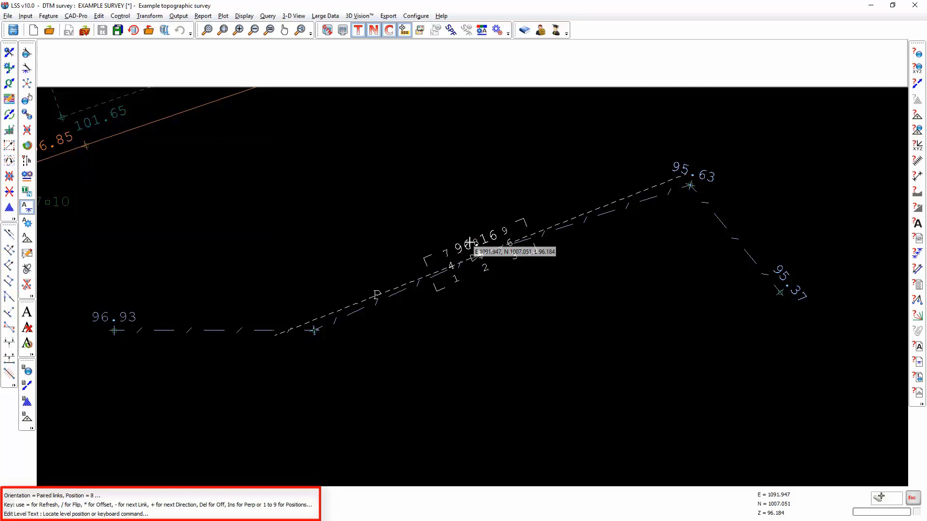
key(equal)
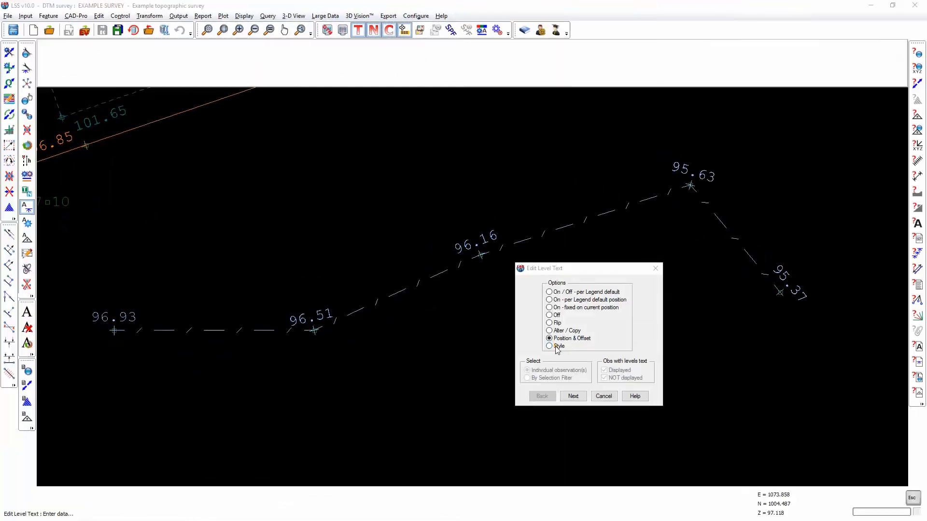
Step: Set Edit Level Text to the Style option for individual observations and choose the Small (SMLL) style
click(557, 348)
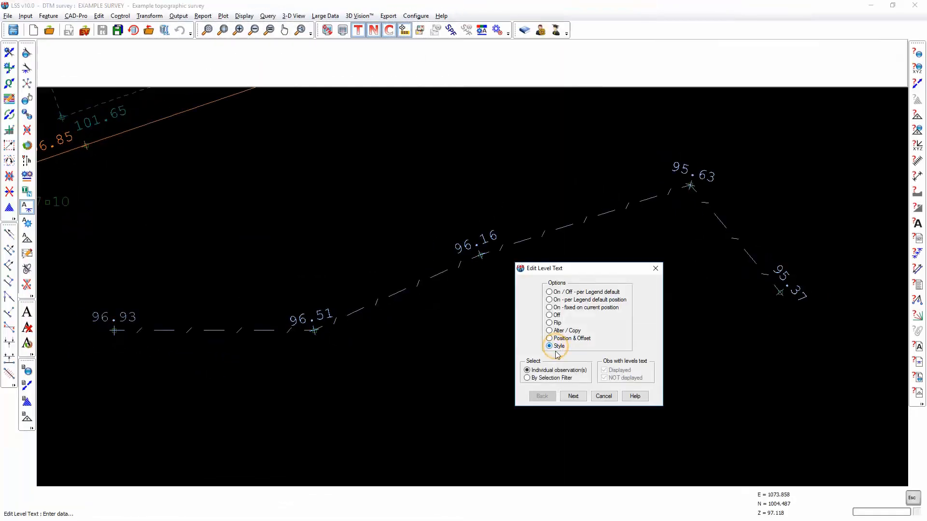
click(571, 396)
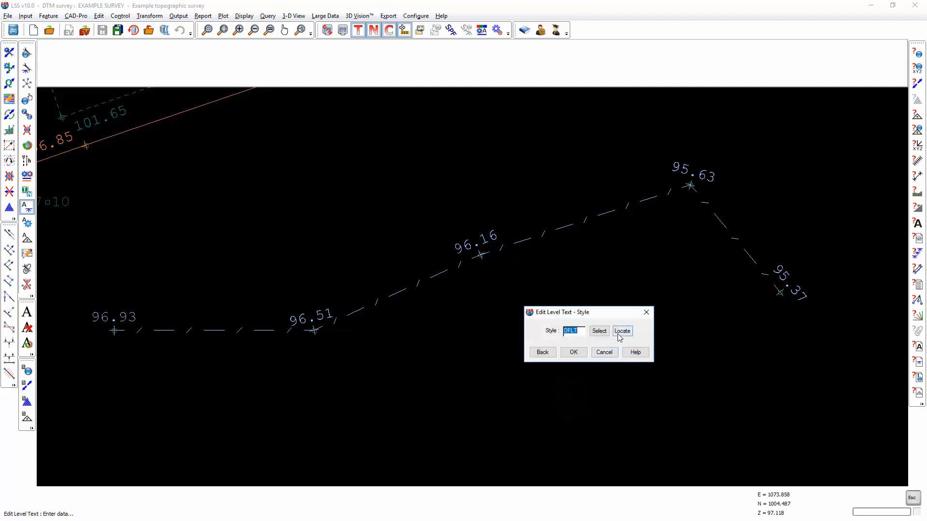
click(601, 332)
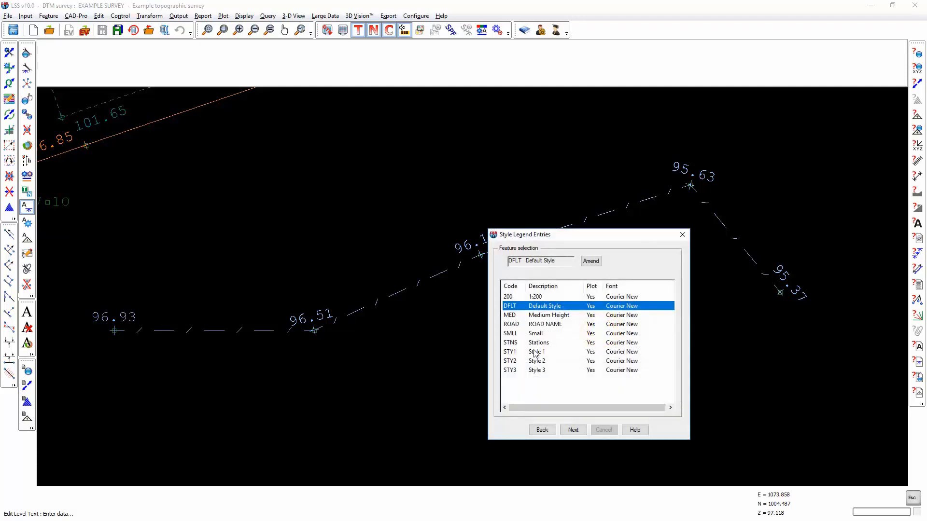
click(536, 333)
click(573, 430)
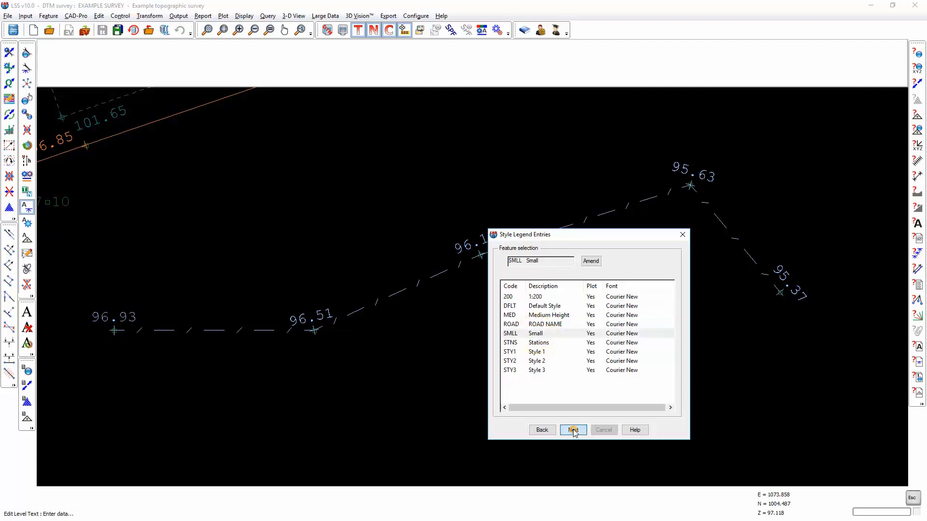
click(573, 352)
Step: Apply the Small style to the fence level texts 96.51, 96.16 and 95.63 individually
click(314, 331)
click(480, 255)
click(682, 188)
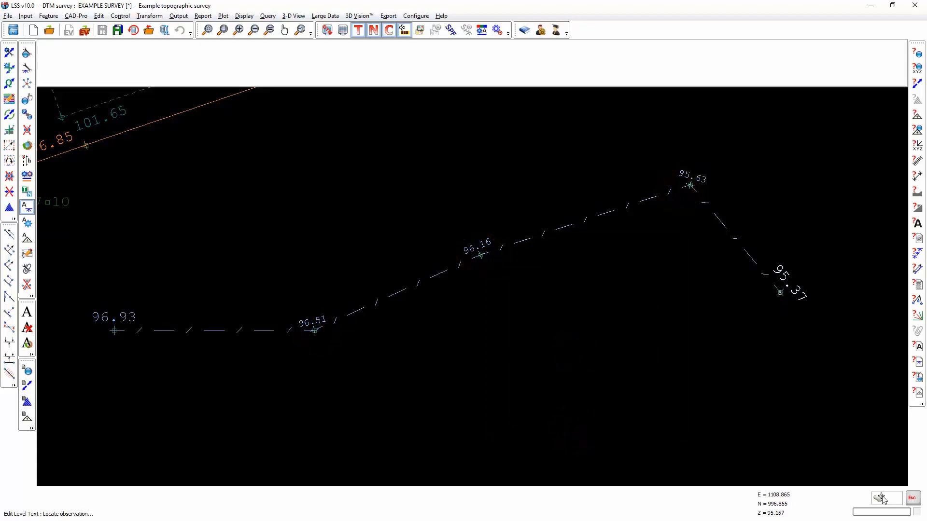
Step: Change the location mode to whole string and apply the Small style along the entire fence string
click(879, 496)
click(785, 444)
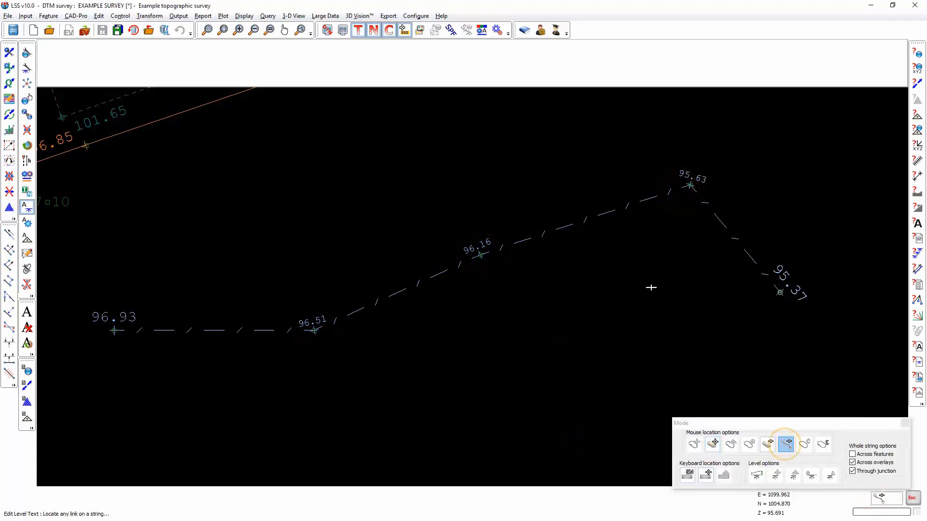
click(568, 219)
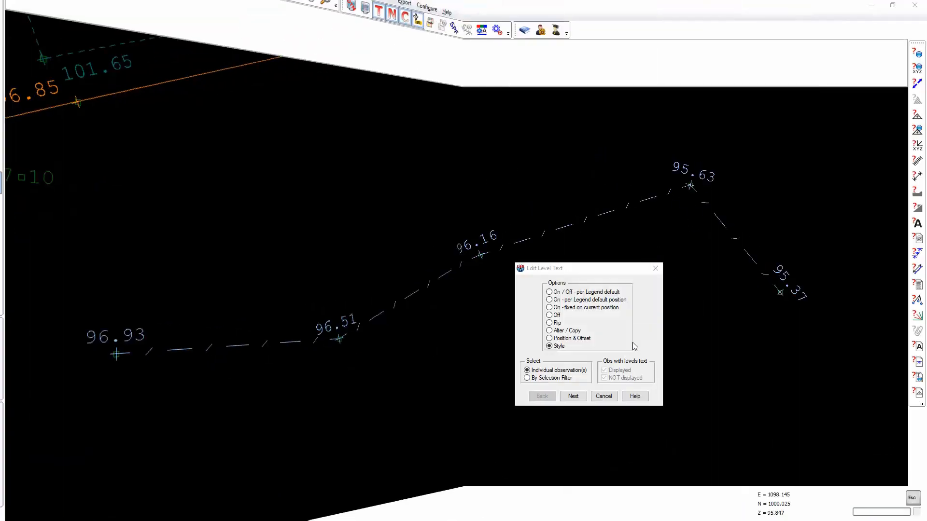
Step: Set the Style edit to work by selection filter for displayed and non-displayed level text, keeping style SMLL
click(538, 379)
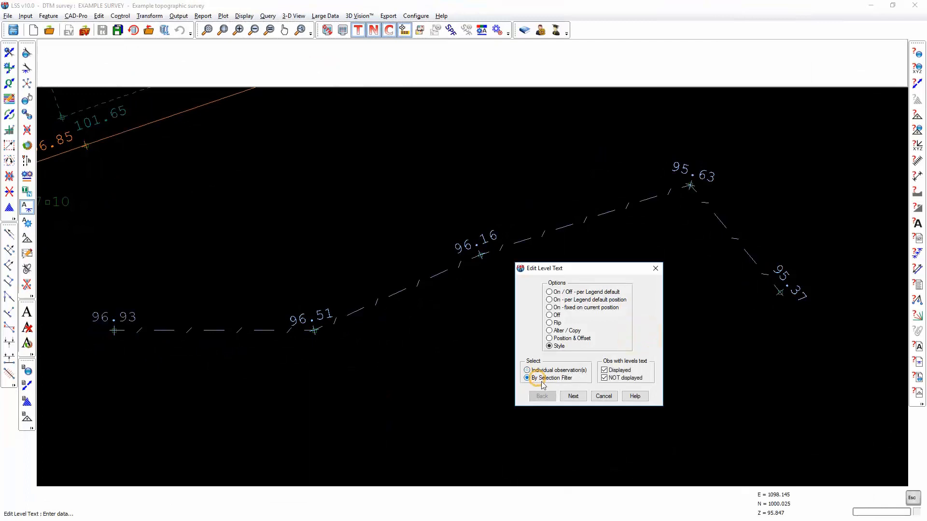
click(572, 396)
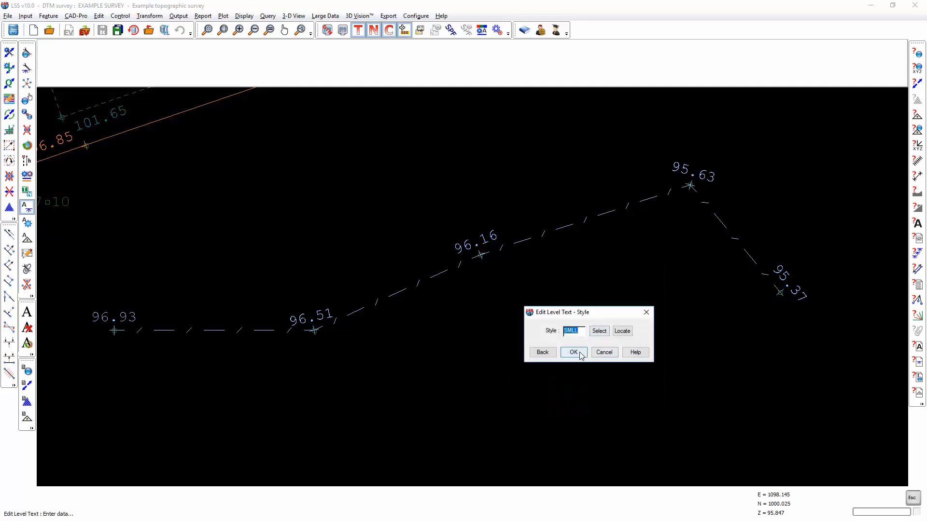
click(574, 352)
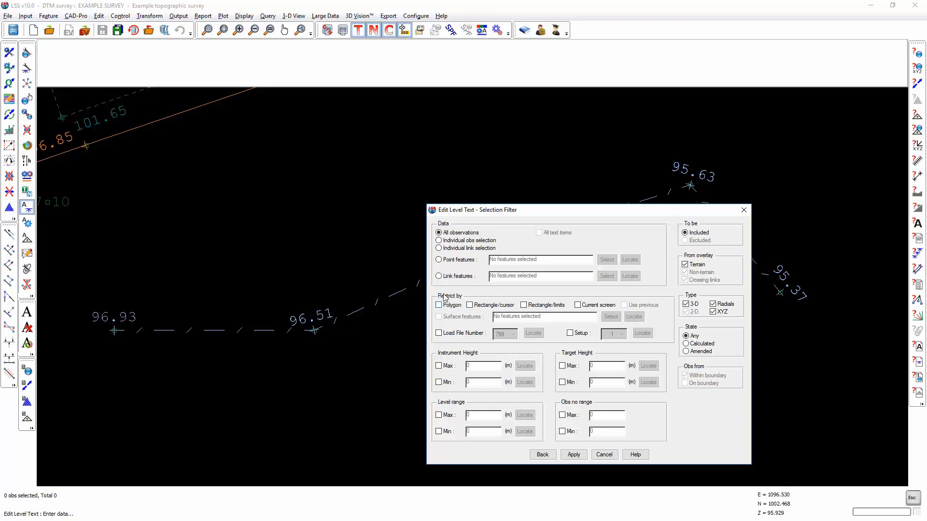
Step: Filter the selection to link feature F within a rectangle drawn around the fence, and apply the style change to it
click(445, 278)
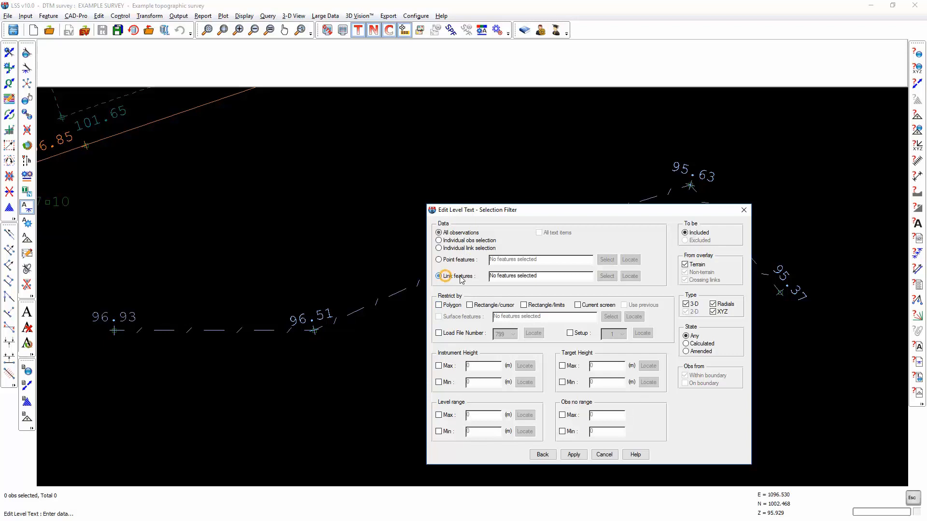
click(631, 276)
click(424, 281)
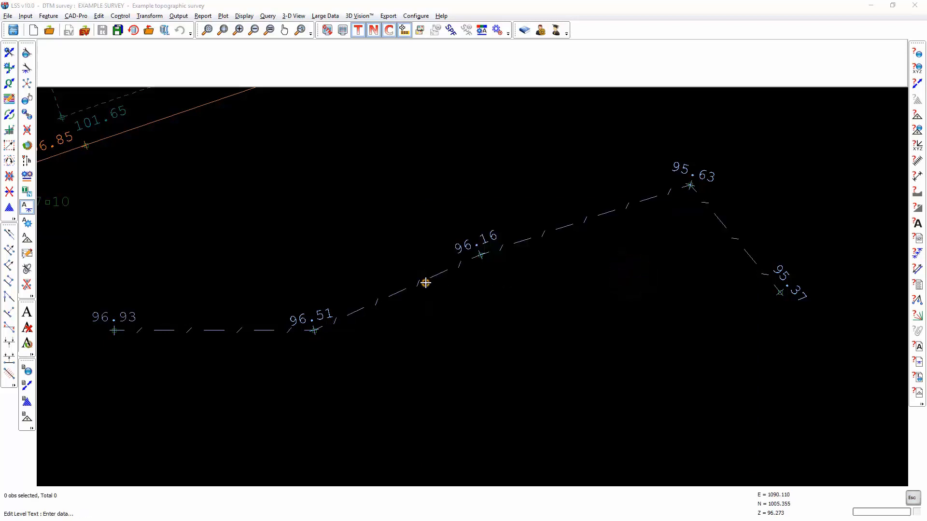
click(469, 305)
click(574, 454)
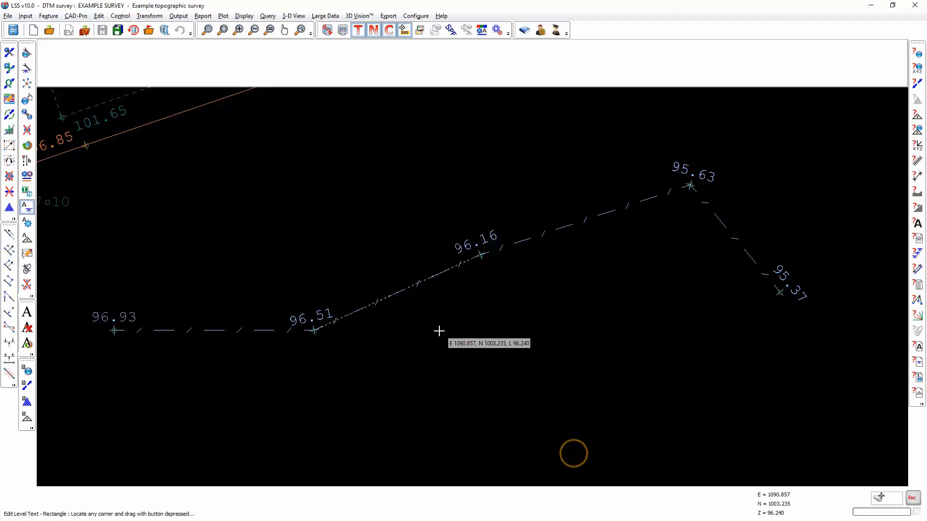
drag(302, 221, 634, 404)
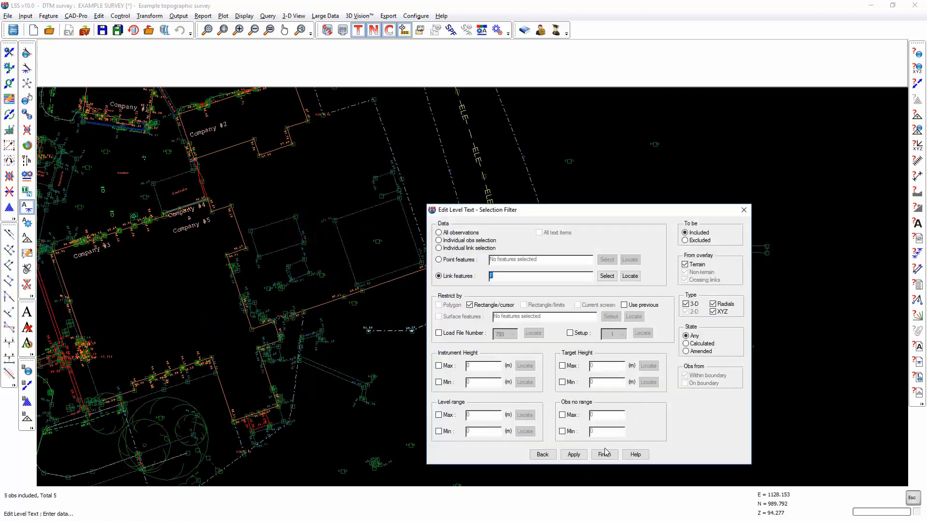
click(603, 453)
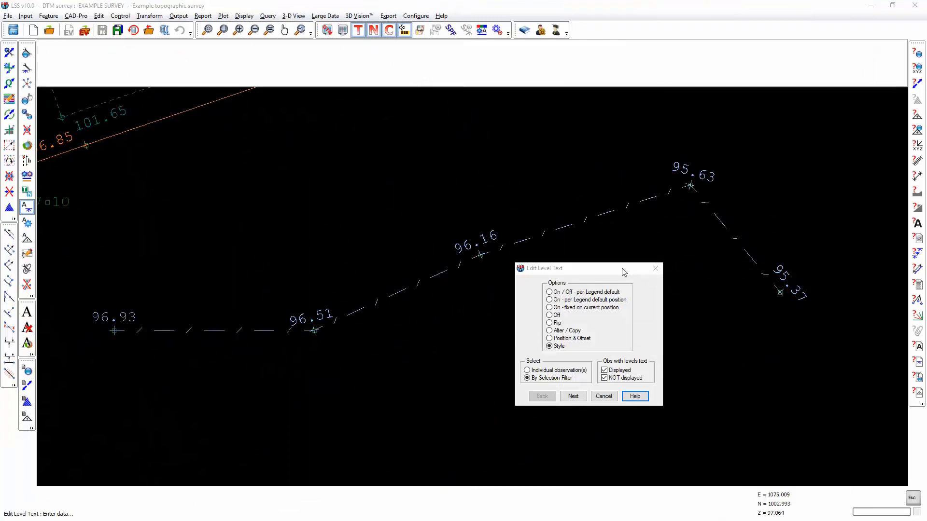
Step: Open the Edit Level Text help topic and read through its options, Alter / Copy, Position & Offset and orientation sections
click(634, 397)
click(494, 293)
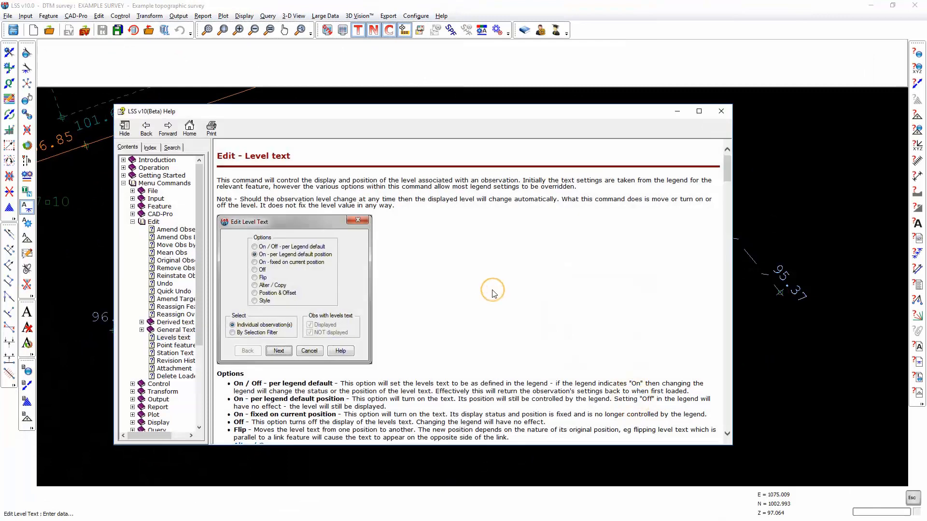
scroll(495, 294, down, 10)
scroll(495, 293, down, 12)
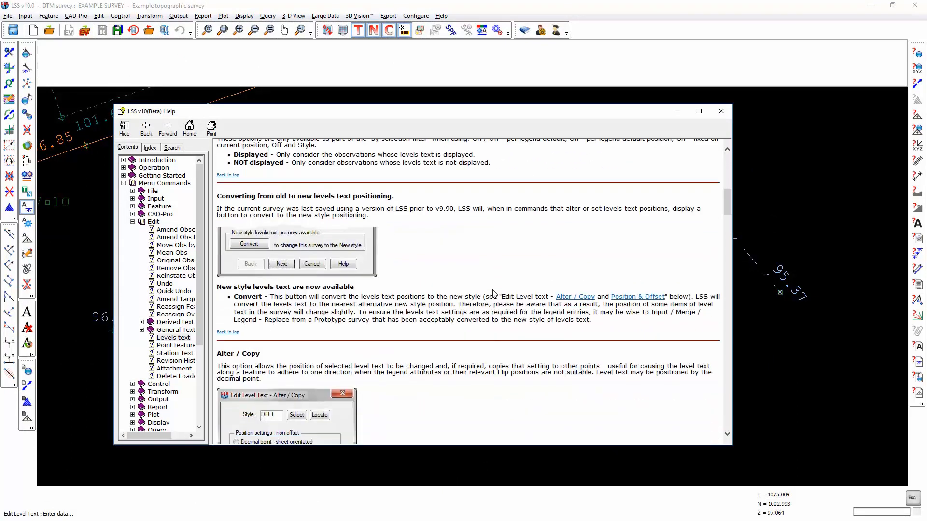
scroll(494, 293, down, 12)
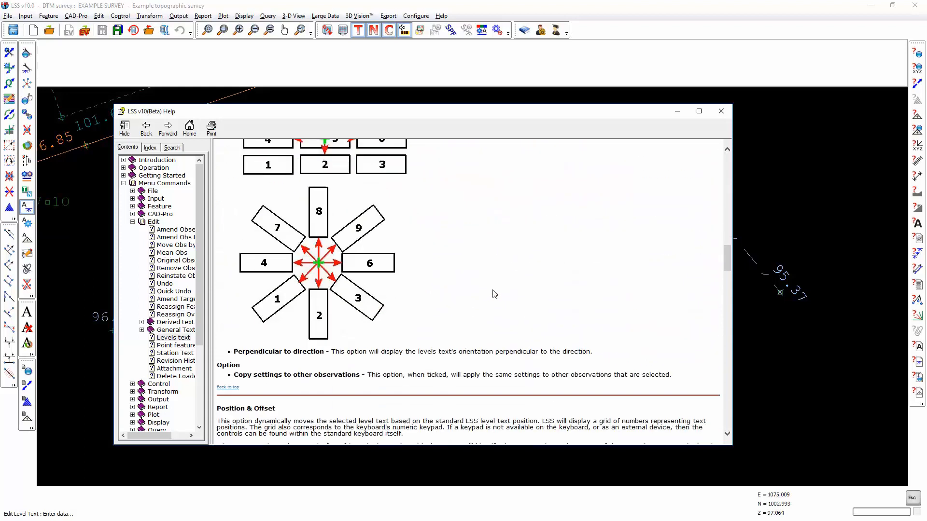
scroll(494, 293, down, 10)
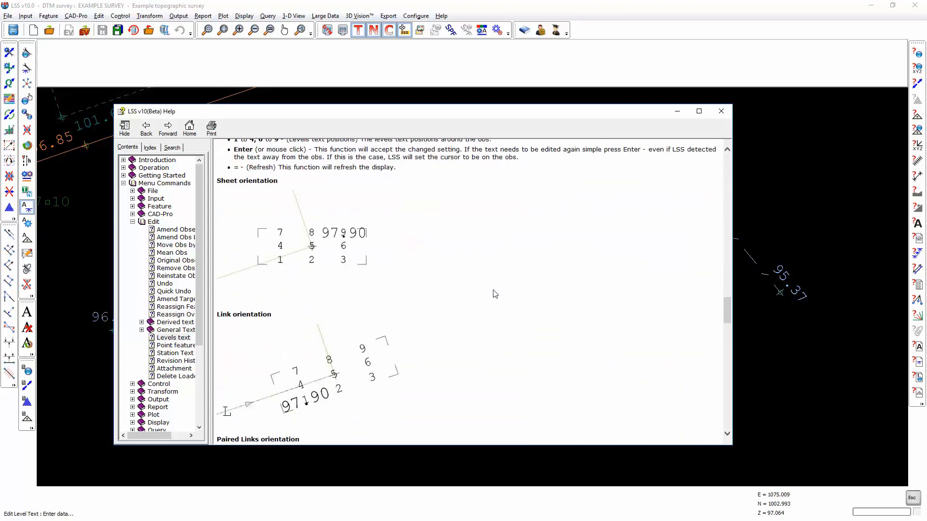